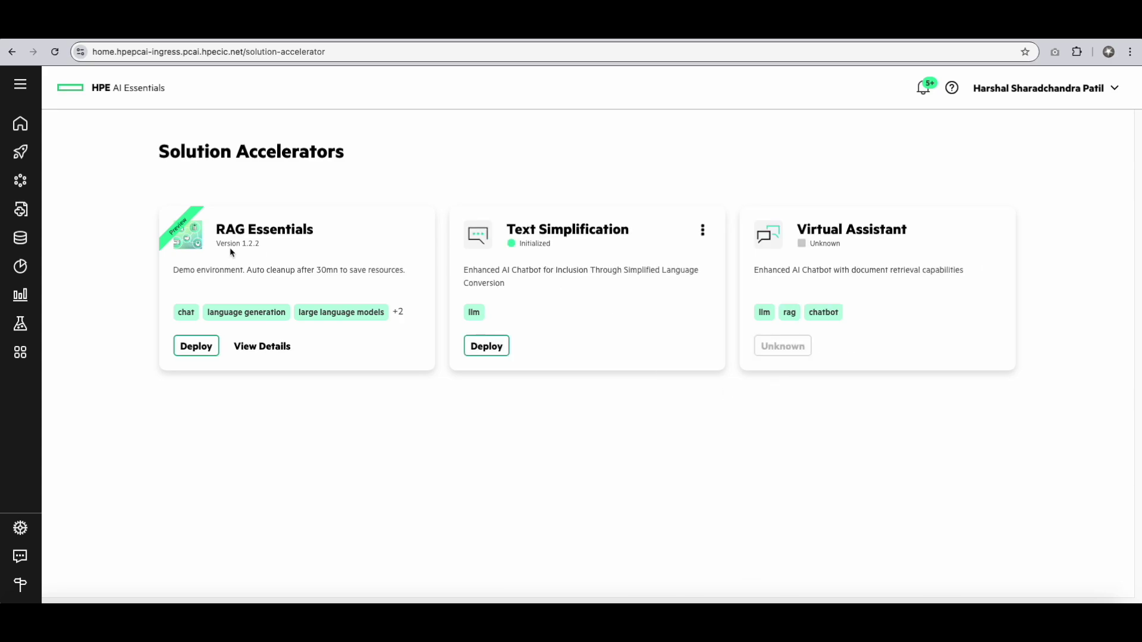
Start deploying the RAG Essentials accelerator and select Meta/Llama-3.1-8b-instruct as its model.
left_click(204, 348)
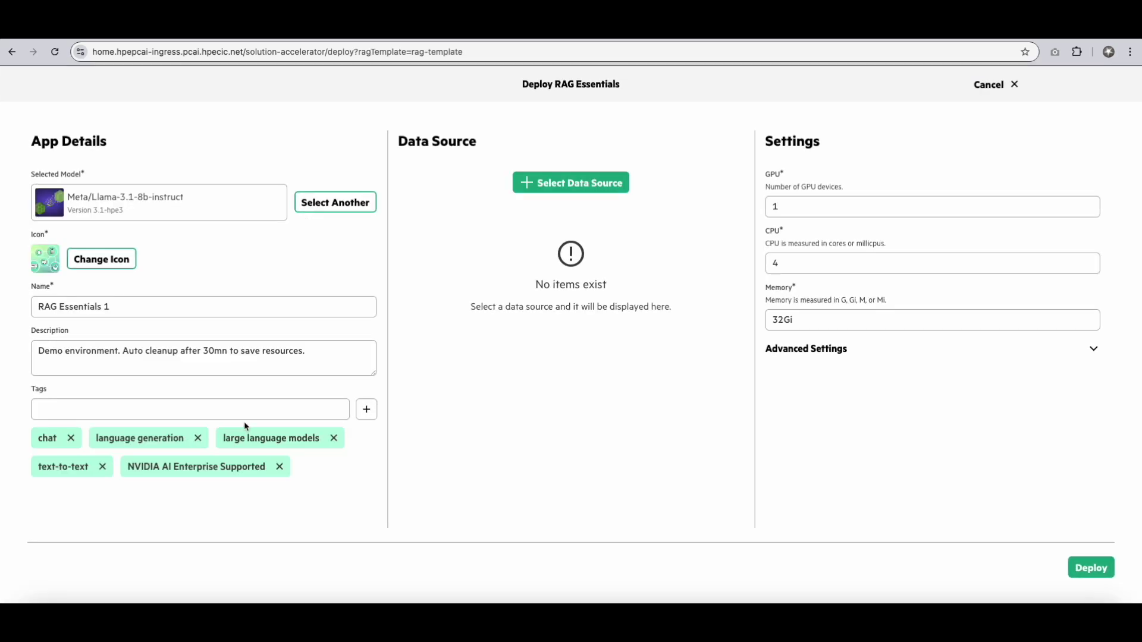
left_click(337, 200)
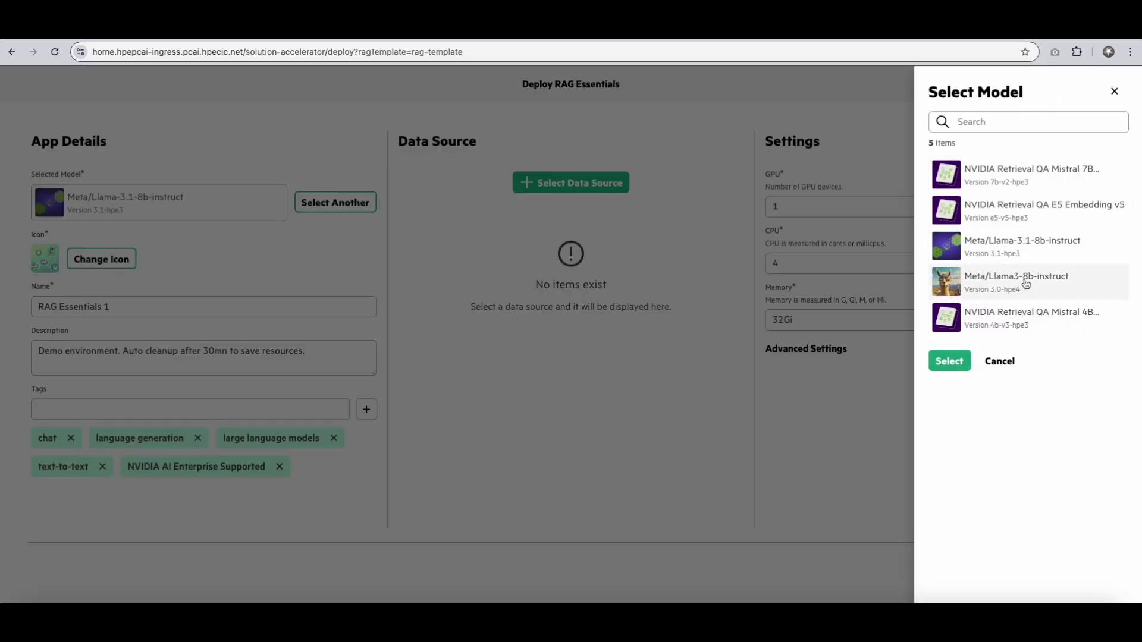
left_click(1003, 249)
left_click(954, 361)
Change the app icon to the gallery image with the green figure on a dark purple background and save it.
left_click(94, 260)
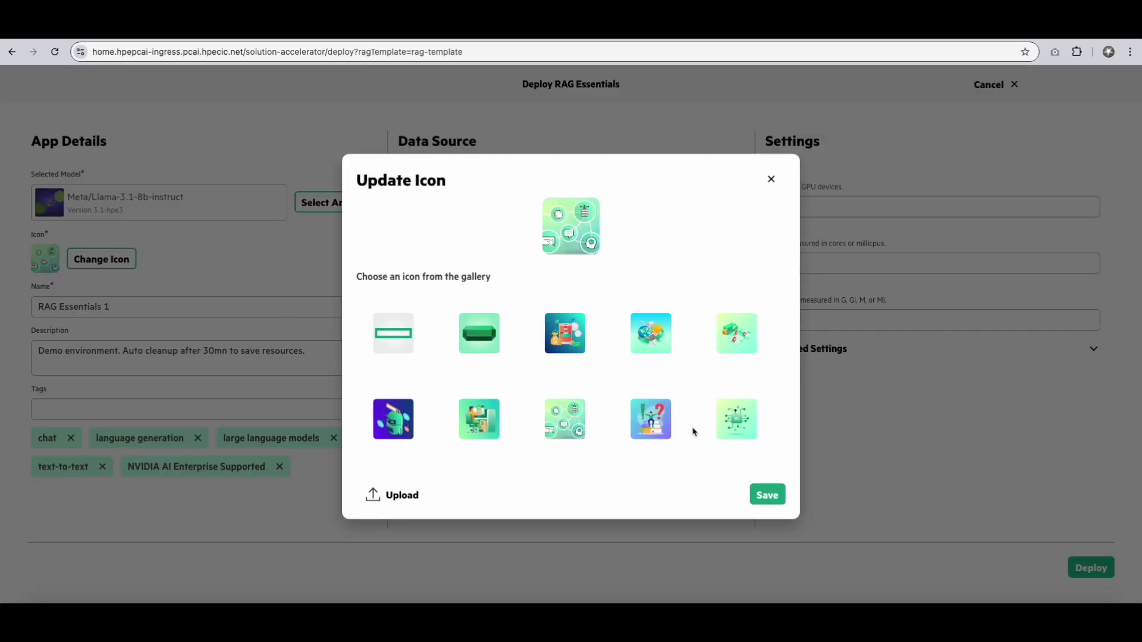
left_click(375, 496)
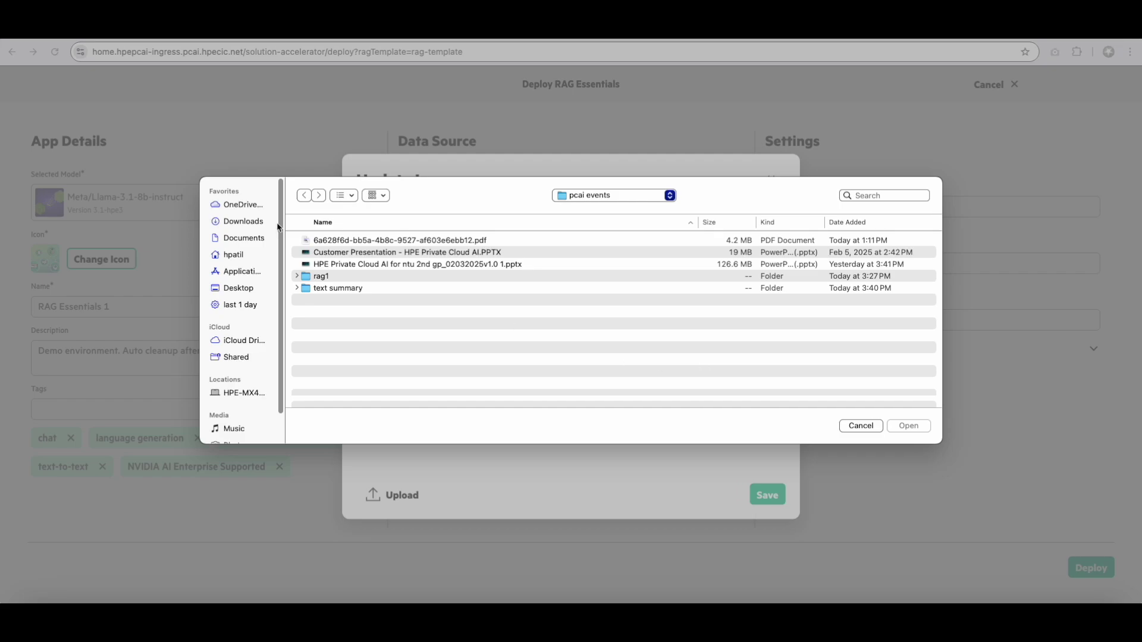
left_click(860, 426)
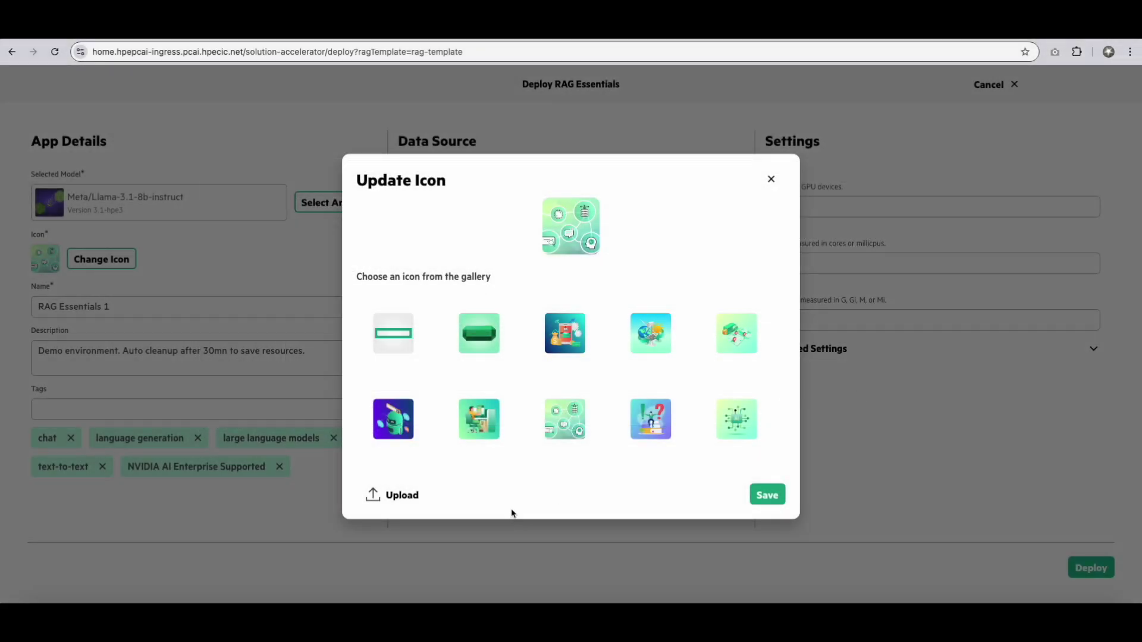
left_click(397, 422)
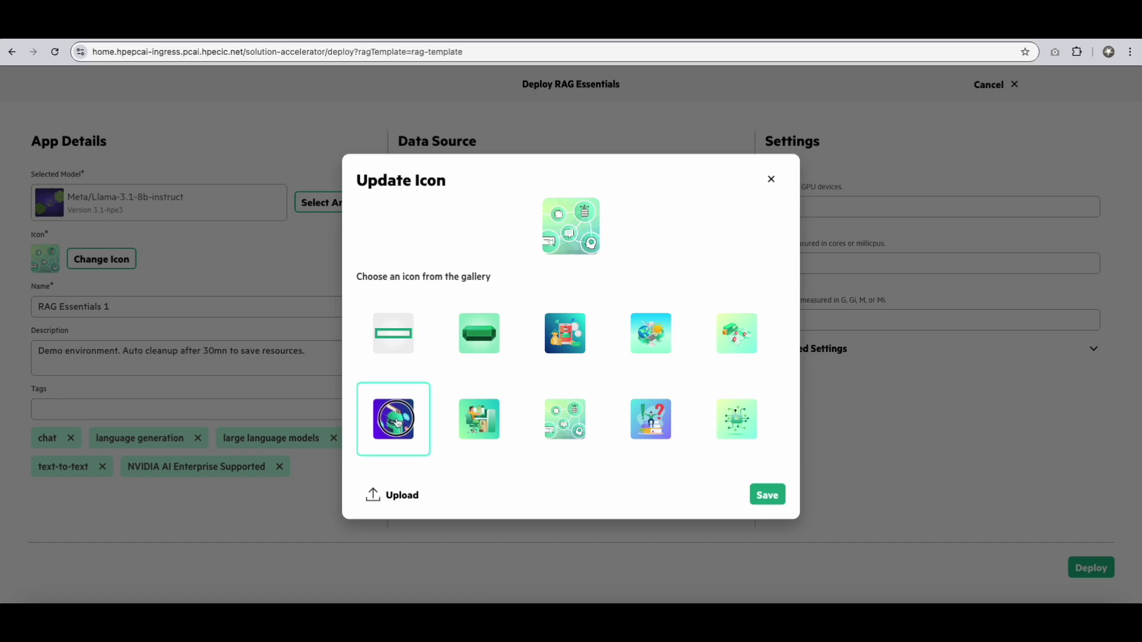
left_click(768, 496)
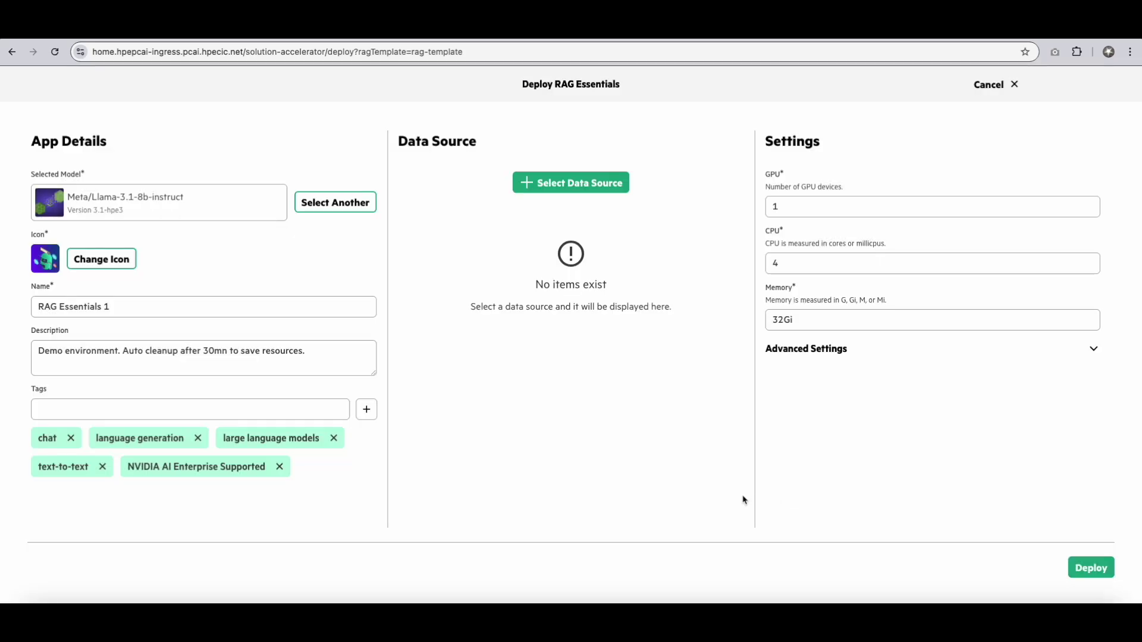
Set the data source to the test-docs folder in the shared data volume.
left_click(547, 186)
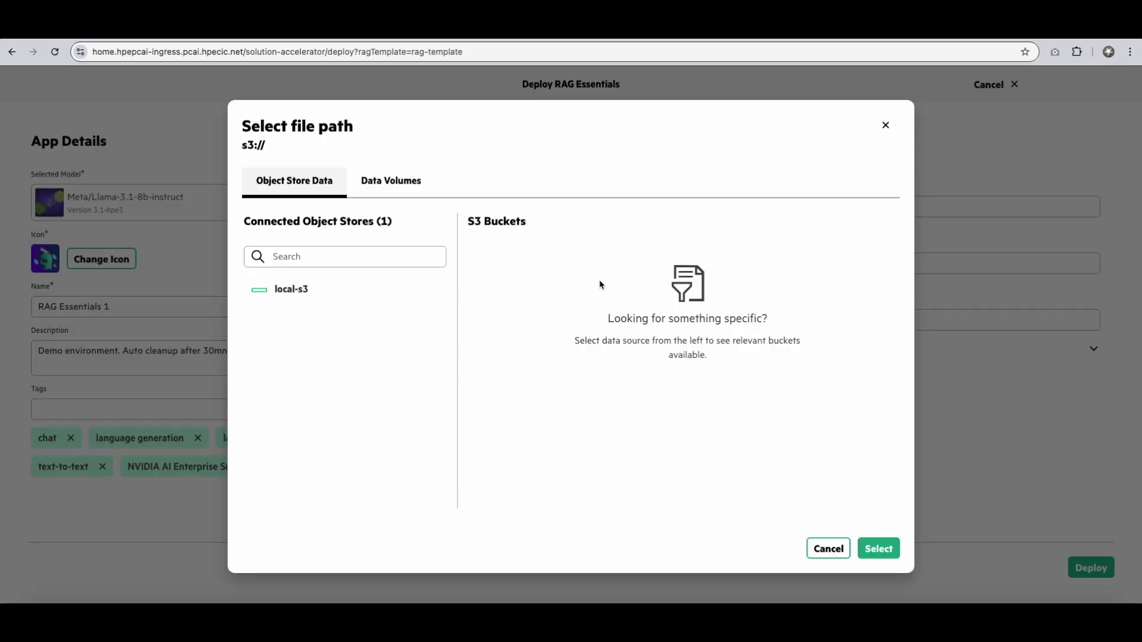
left_click(407, 181)
left_click(291, 287)
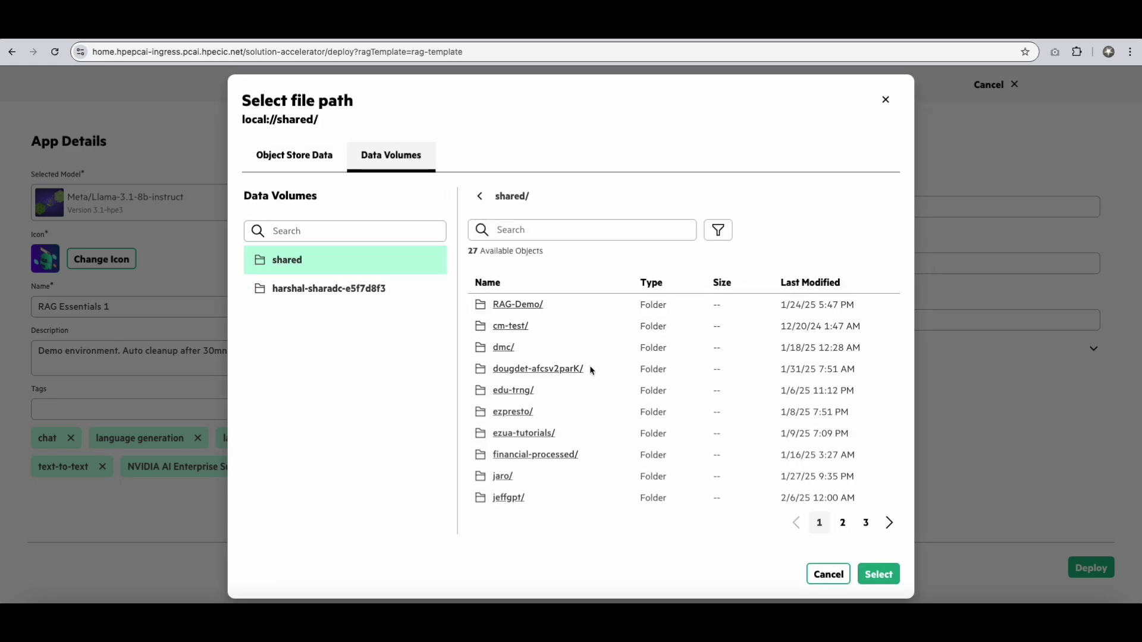
left_click(865, 522)
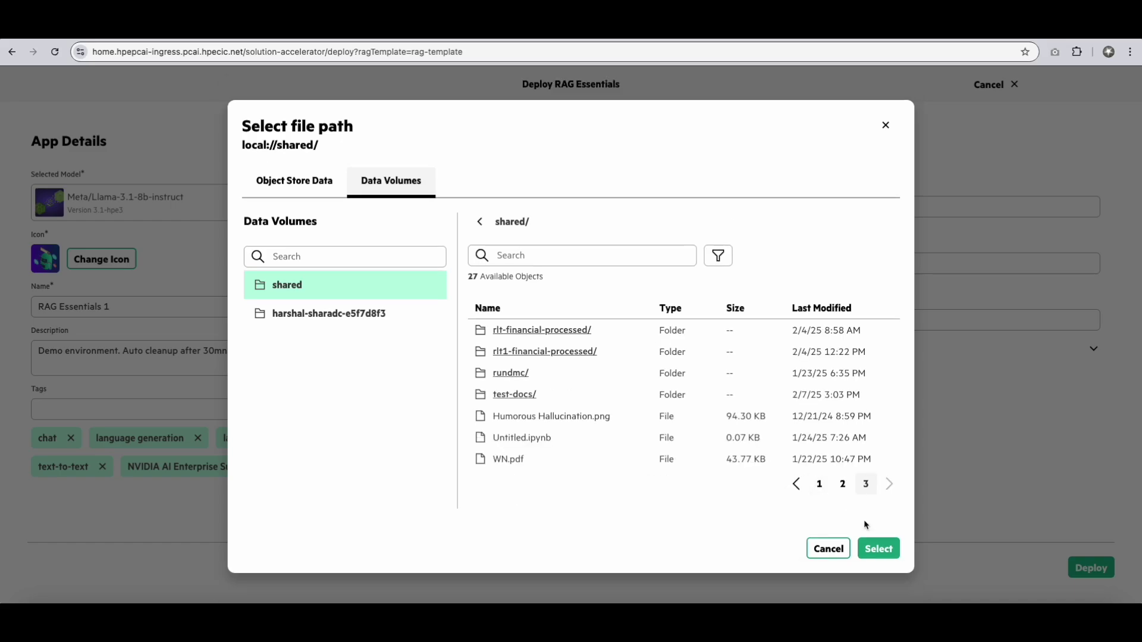
left_click(514, 396)
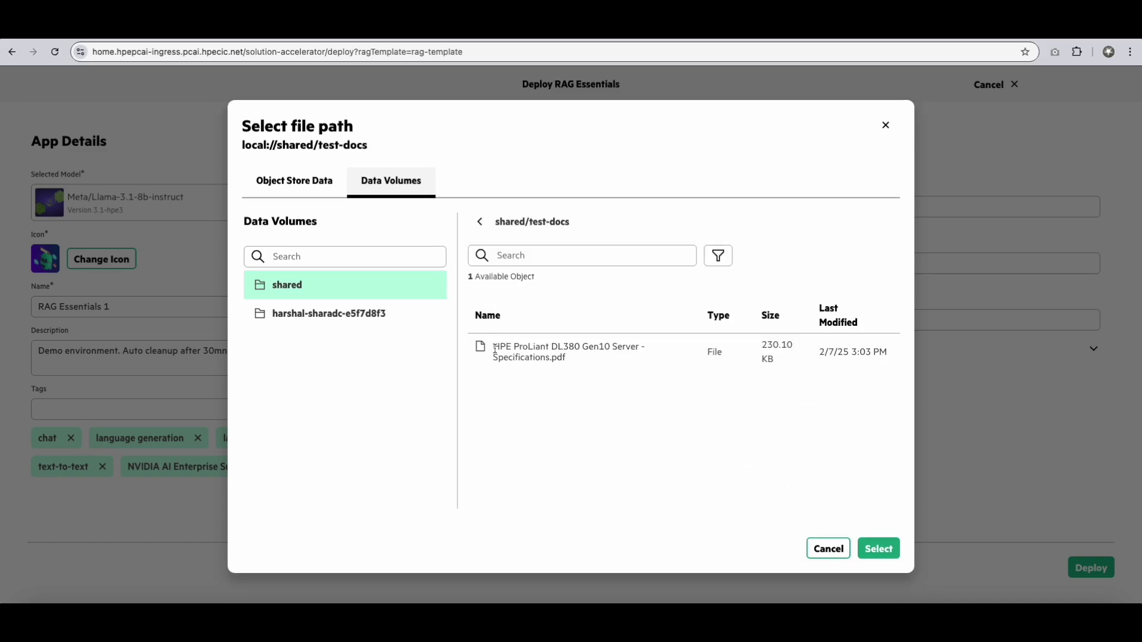
left_click_drag(494, 347, 552, 357)
left_click(591, 420)
left_click(877, 548)
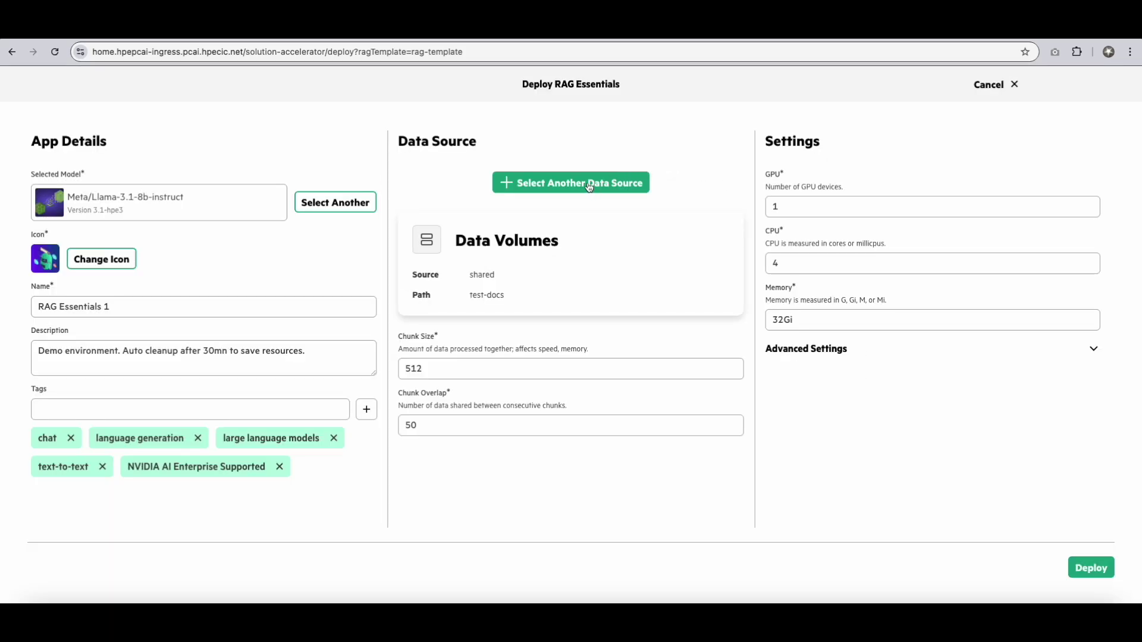
Examine the ezaf-demo and mlflow.pcaigeneva buckets in the local-s3 object store, and close the data source selection without choosing any.
left_click(584, 190)
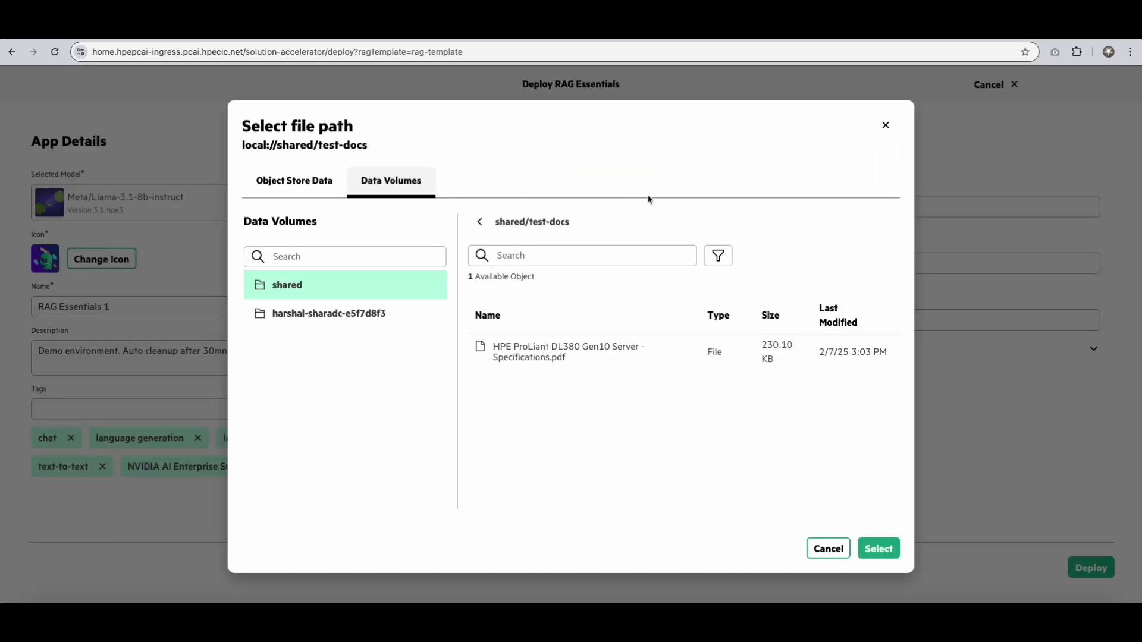
left_click(280, 186)
left_click(280, 294)
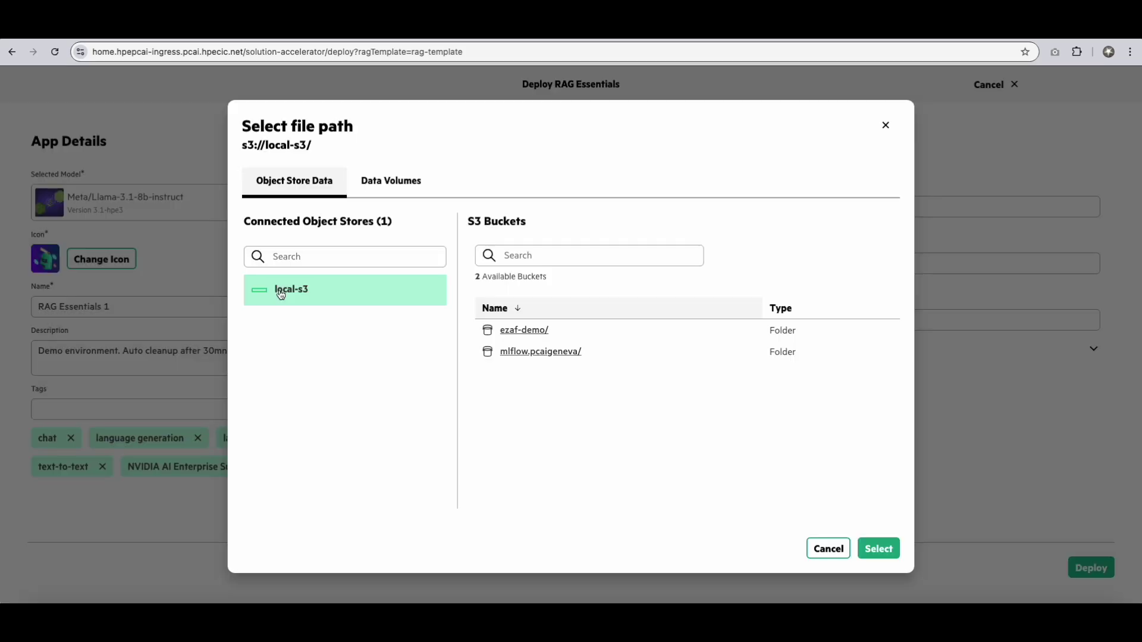
left_click(525, 330)
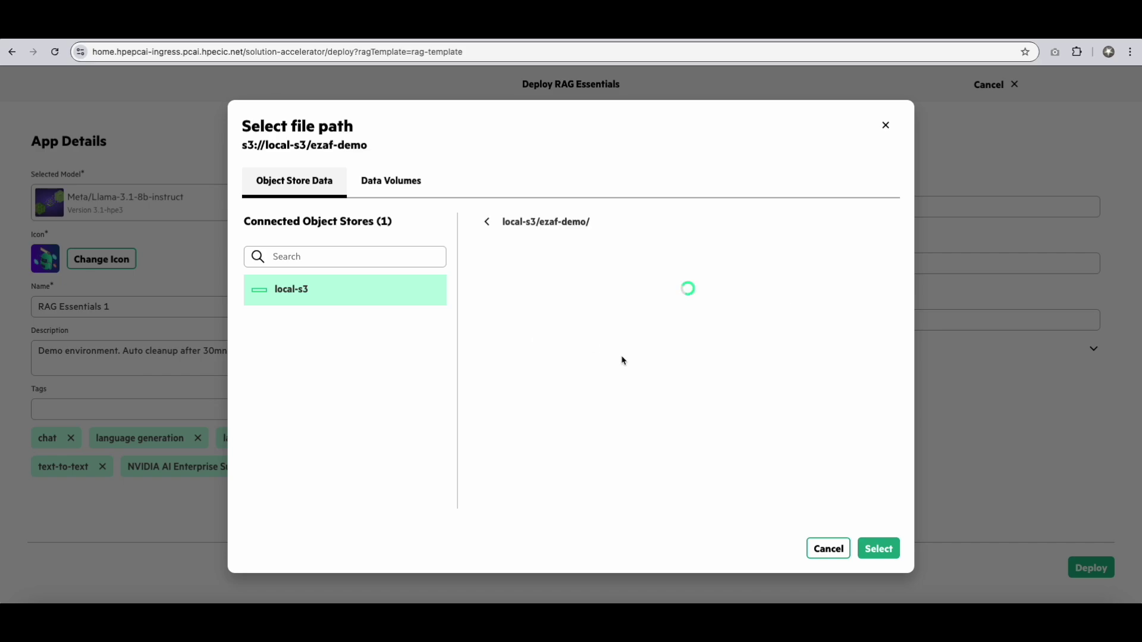
left_click(485, 221)
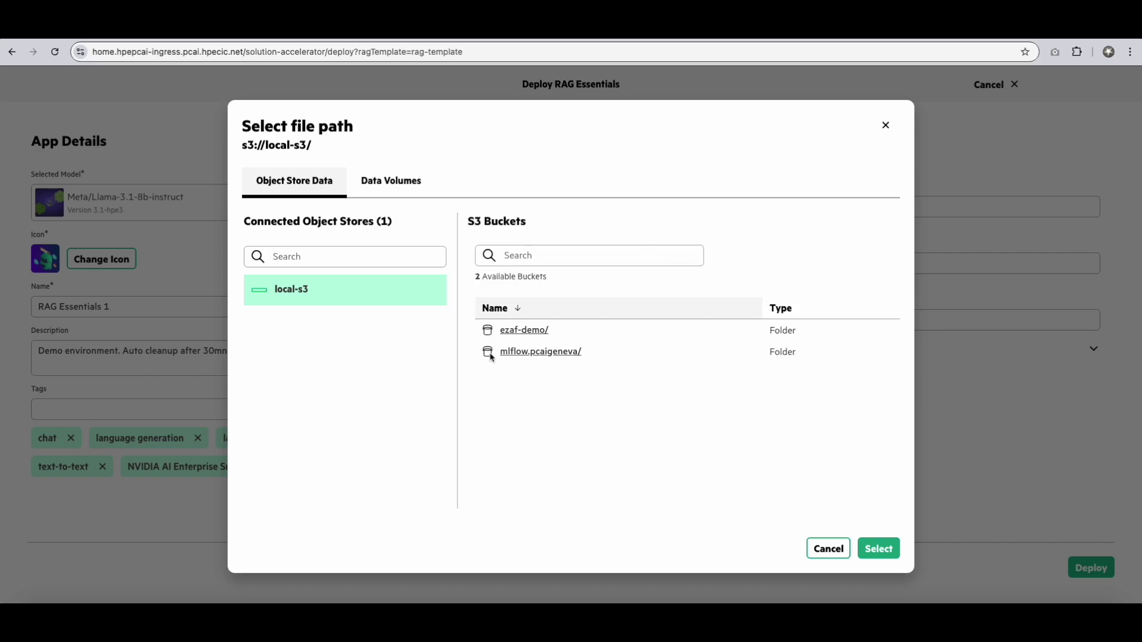
left_click(520, 351)
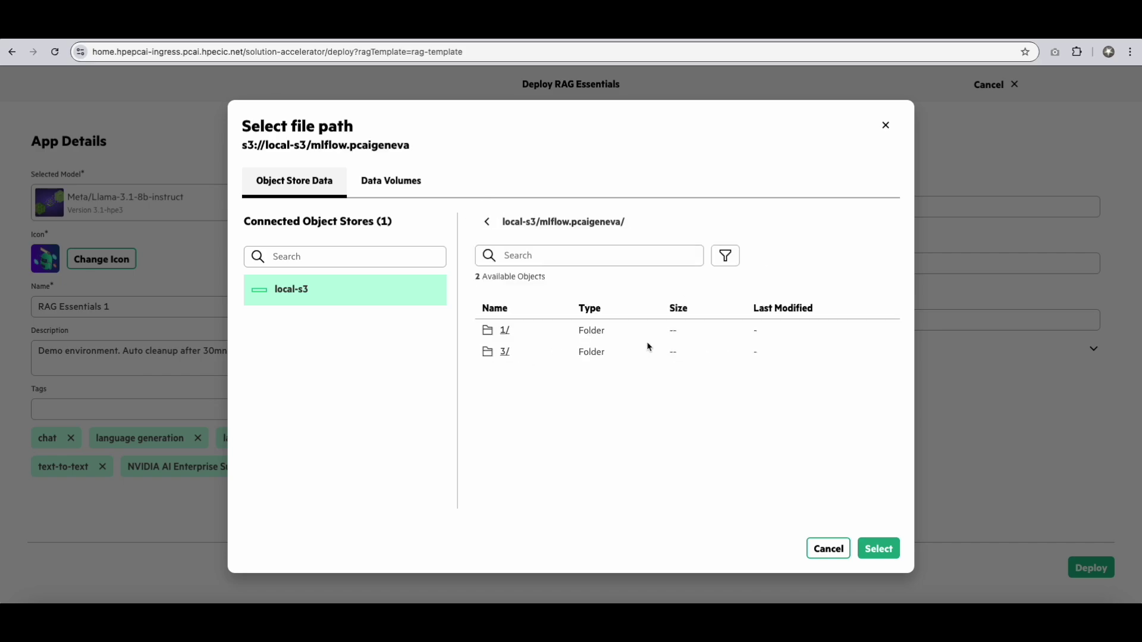
left_click(486, 221)
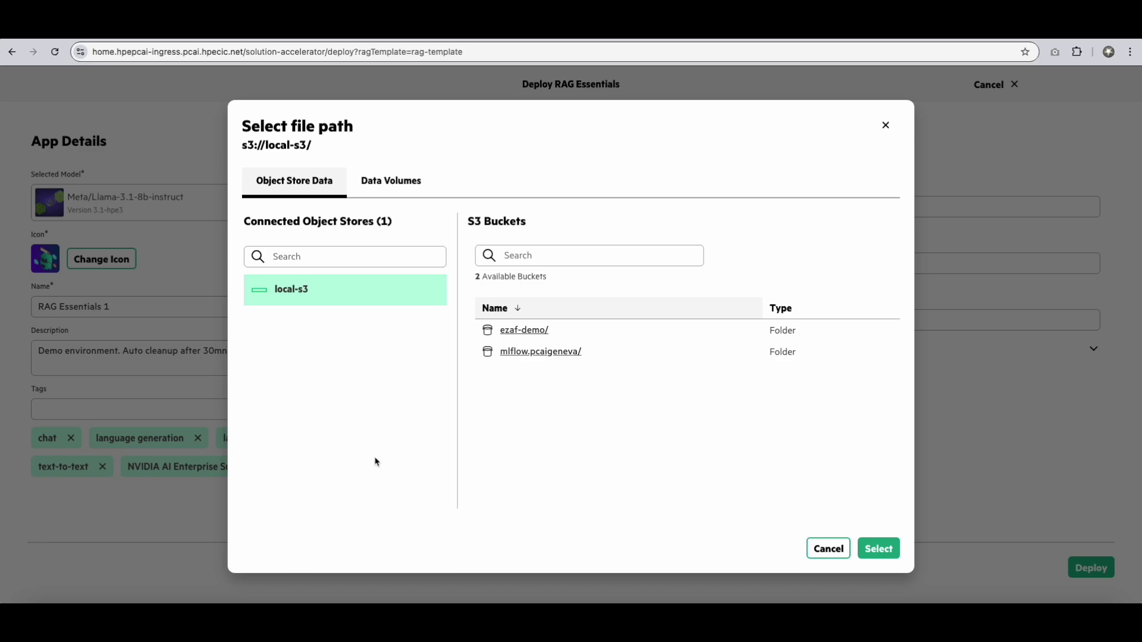
left_click(825, 550)
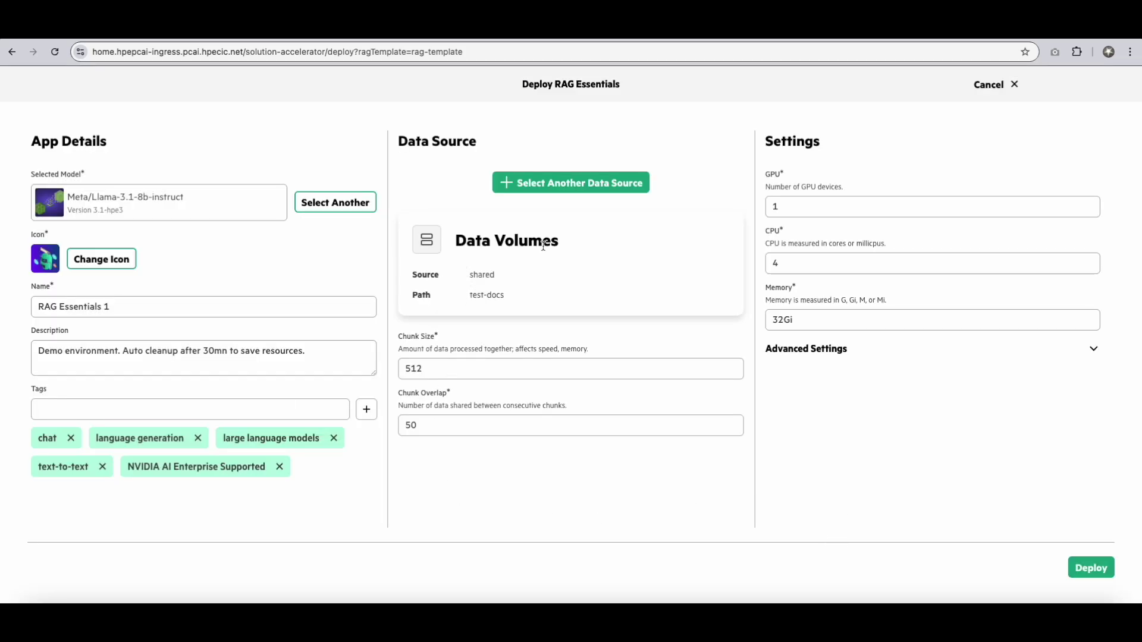
Expand and review the advanced settings, and deploy the RAG Essentials 1 application.
left_click(434, 375)
left_click(846, 354)
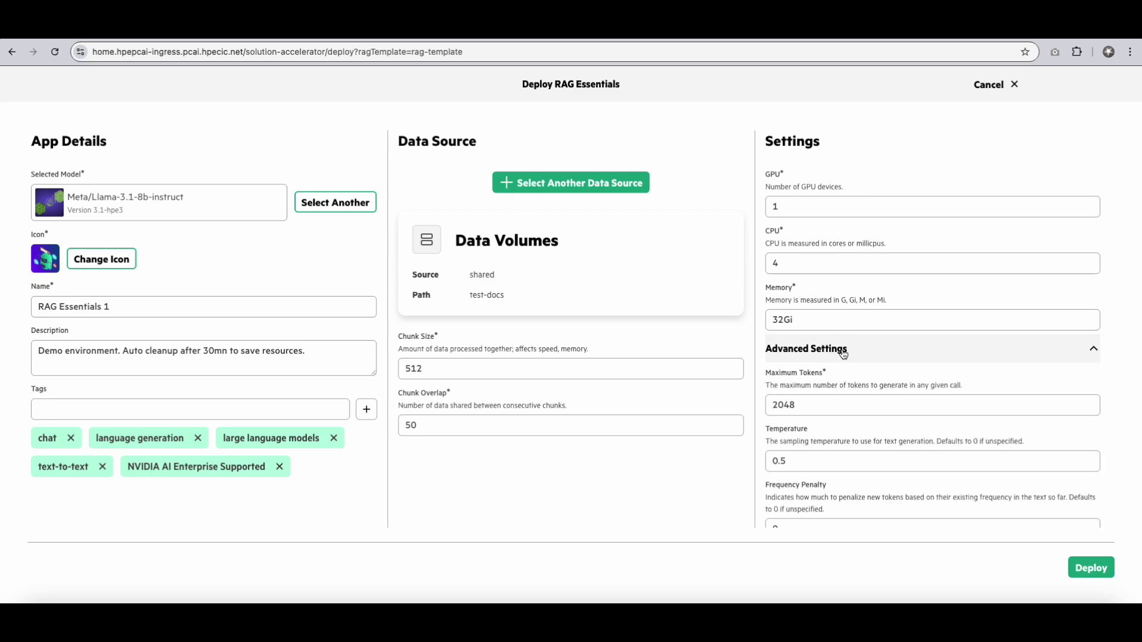
scroll(842, 378, "down", 2)
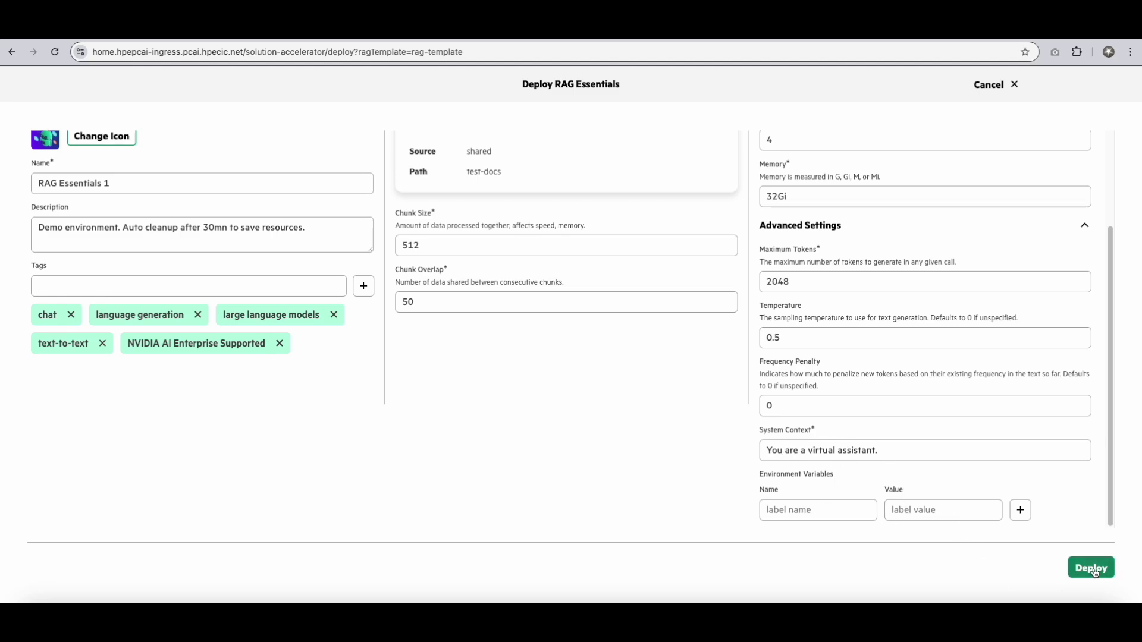
scroll(1057, 458, "up", 3)
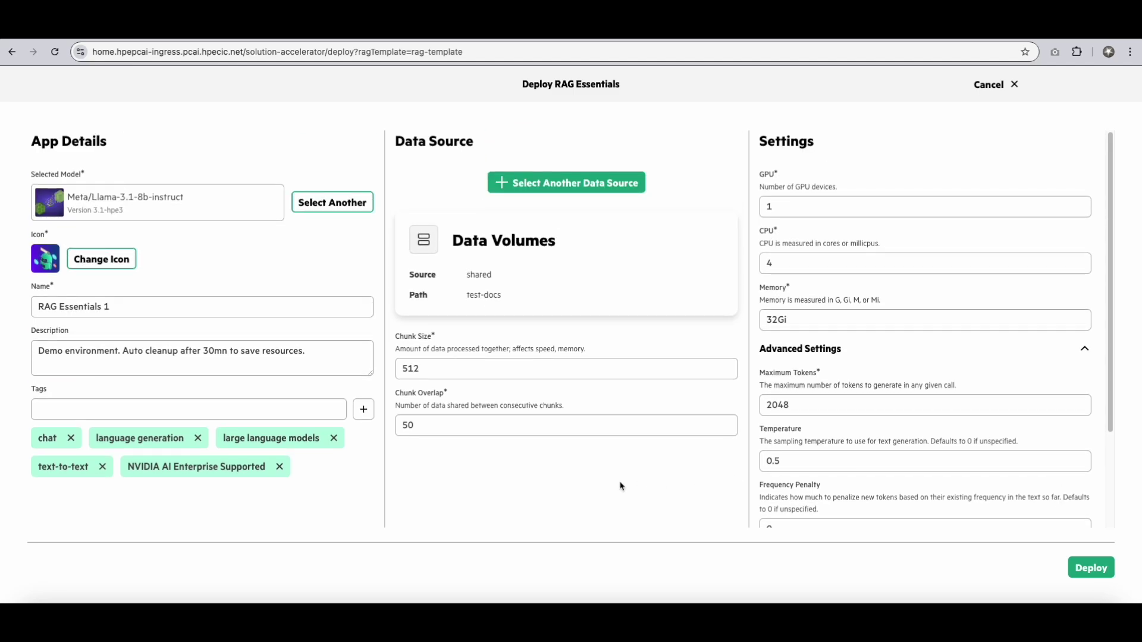
left_click(1097, 572)
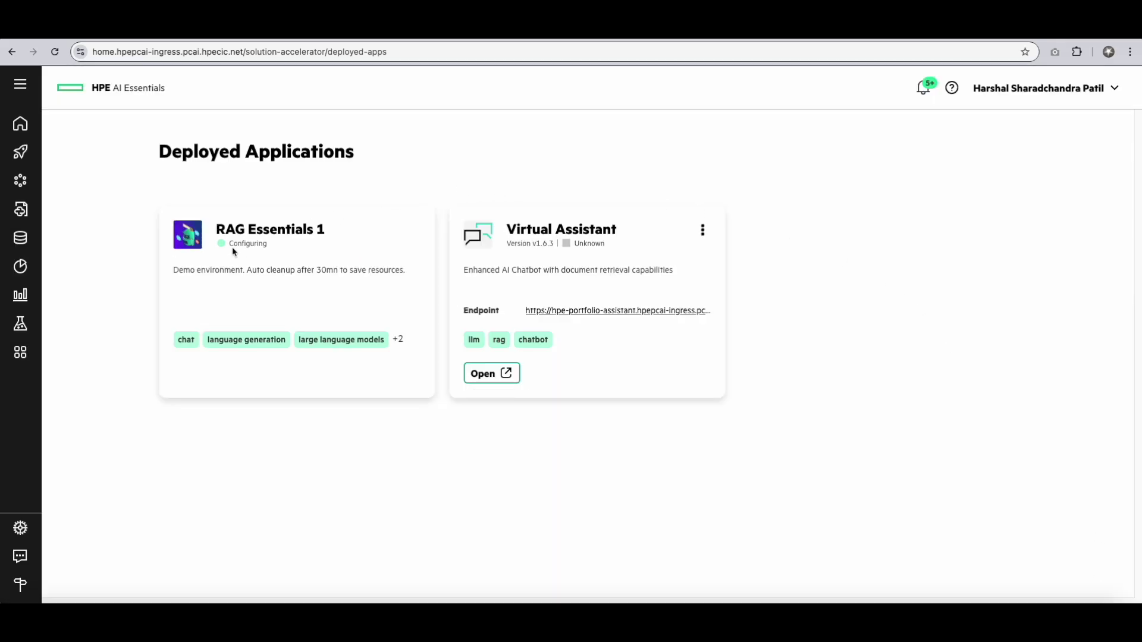
Check the deployment status of RAG Essentials 1 in the deployed applications.
left_click_drag(228, 244, 269, 244)
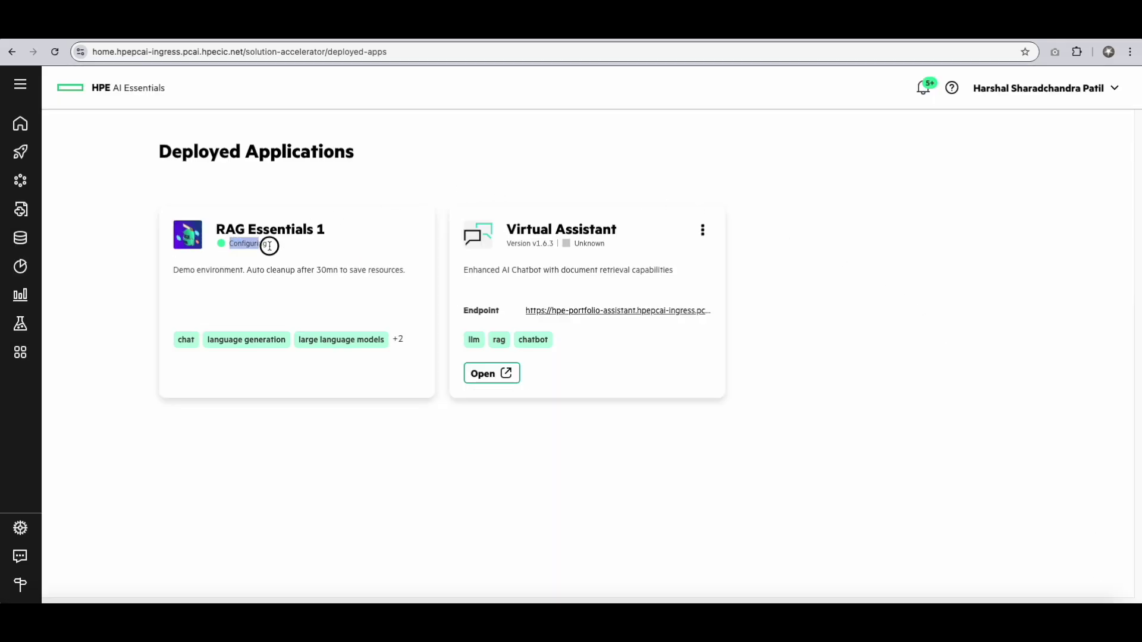
left_click(273, 448)
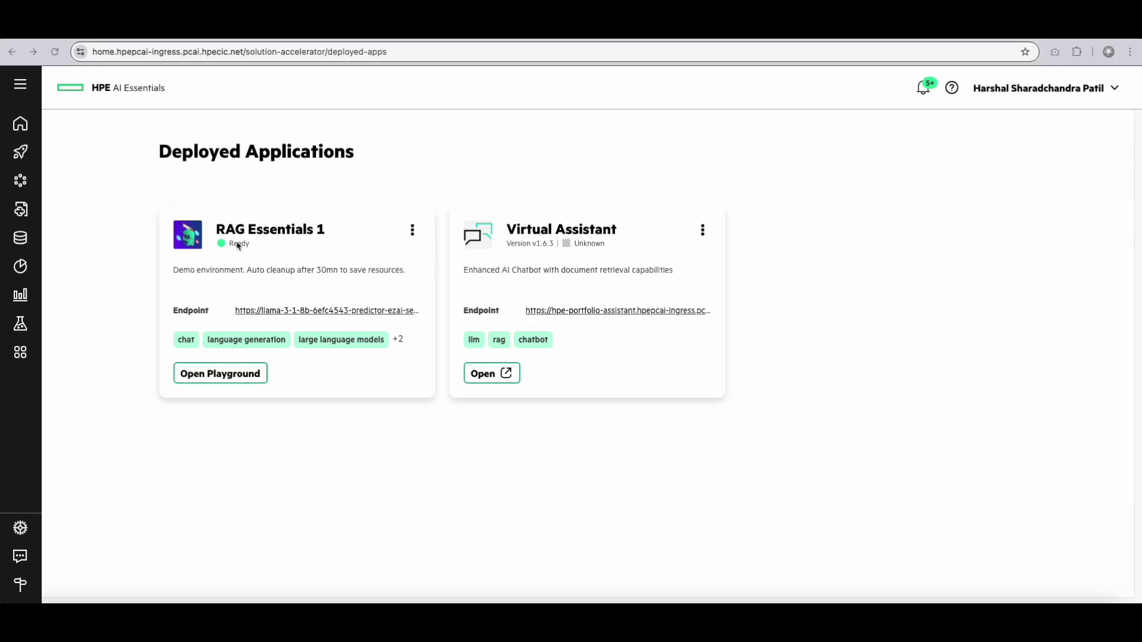
double_click(240, 244)
left_click(231, 249)
left_click_drag(230, 244, 266, 245)
left_click(266, 245)
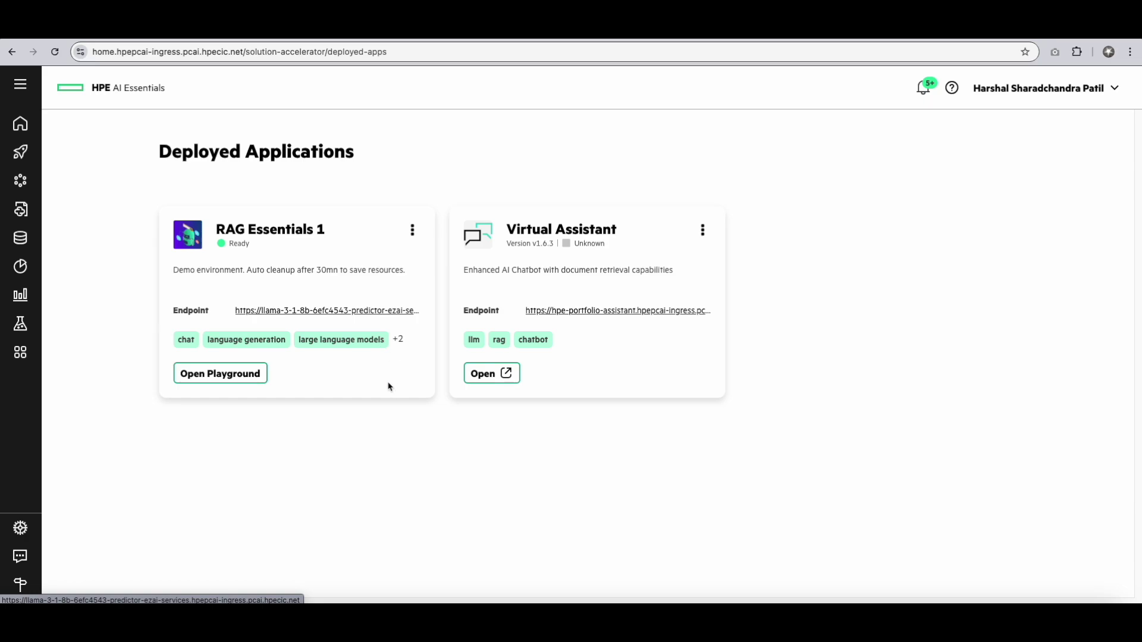
Open the RAG Essentials 1 playground, ask "what is DL380" and highlight the server name in the answer.
left_click(238, 376)
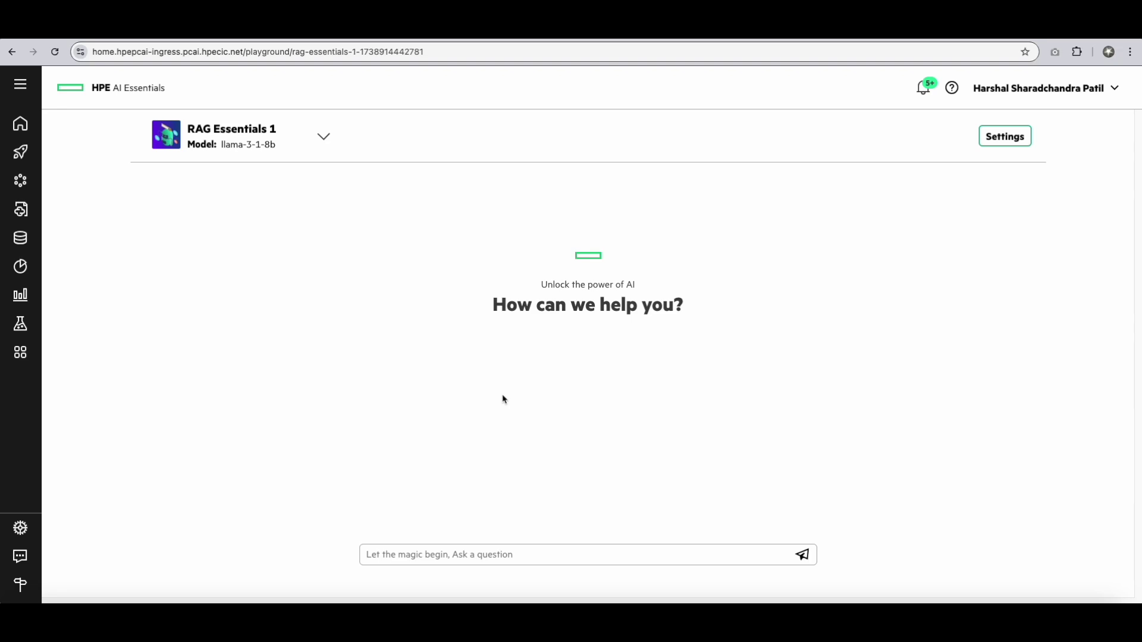
left_click(464, 555)
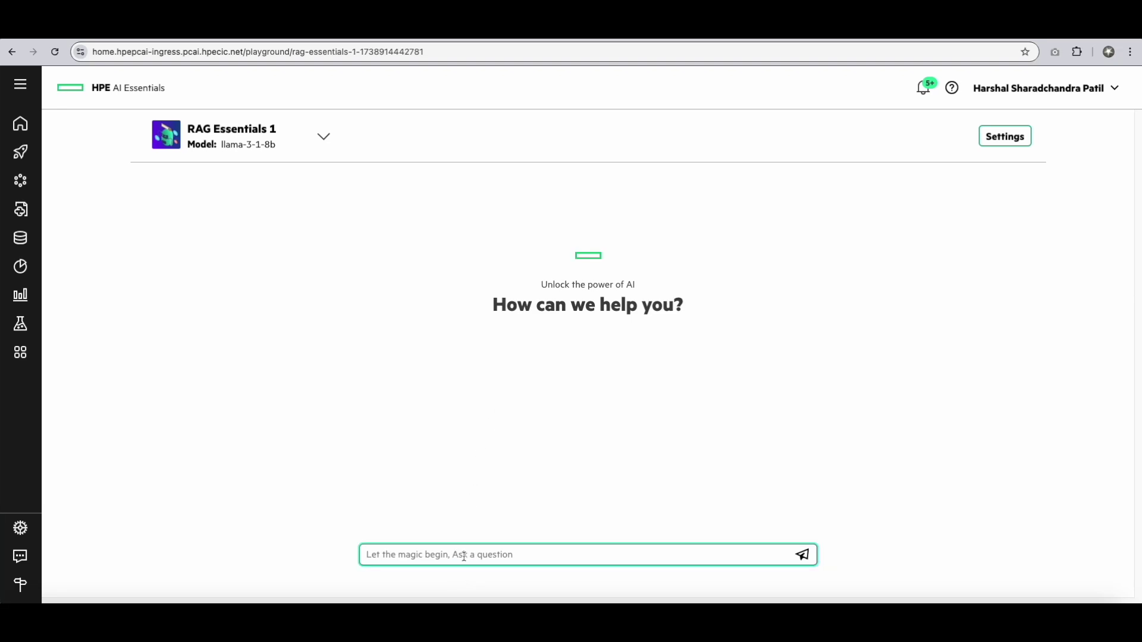
type("what is ")
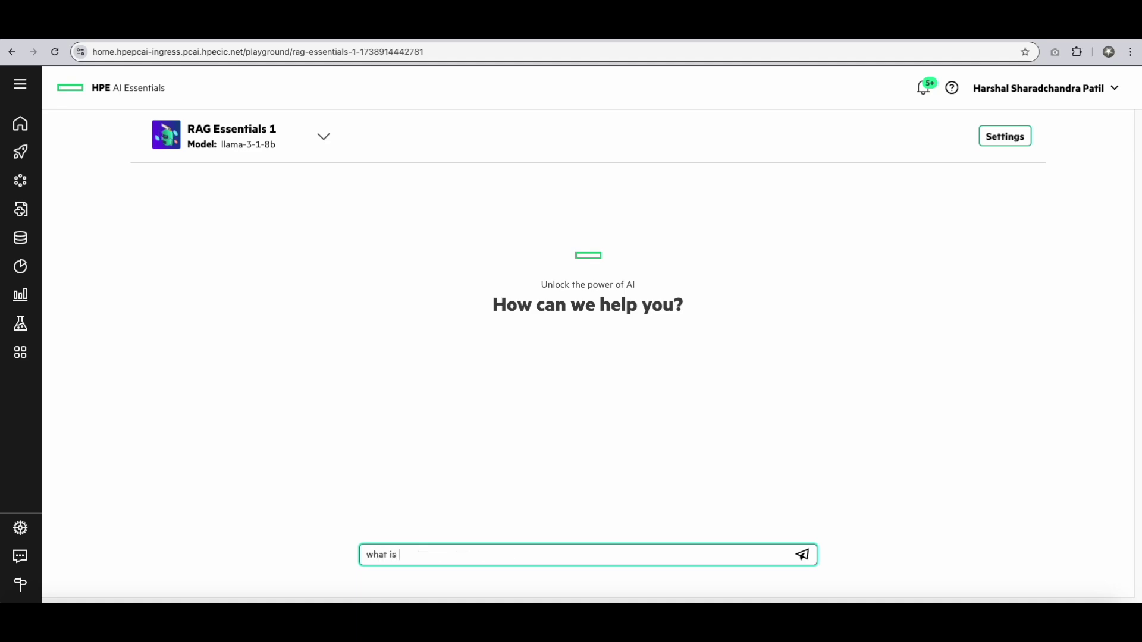
type("DL380")
key("Return")
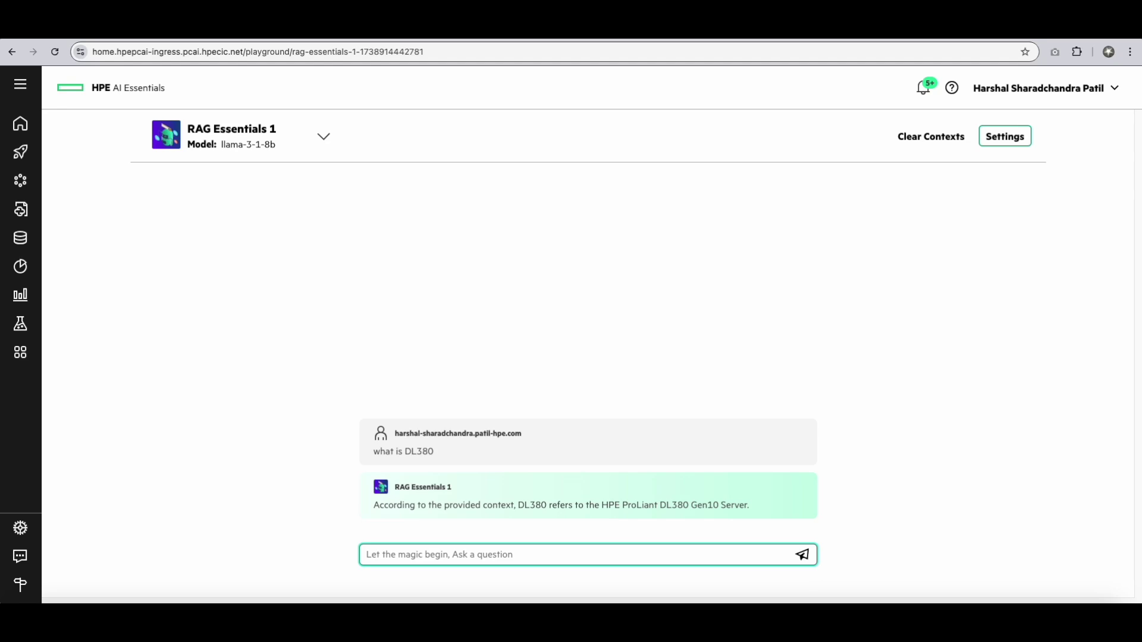
left_click_drag(518, 505, 754, 507)
left_click(754, 509)
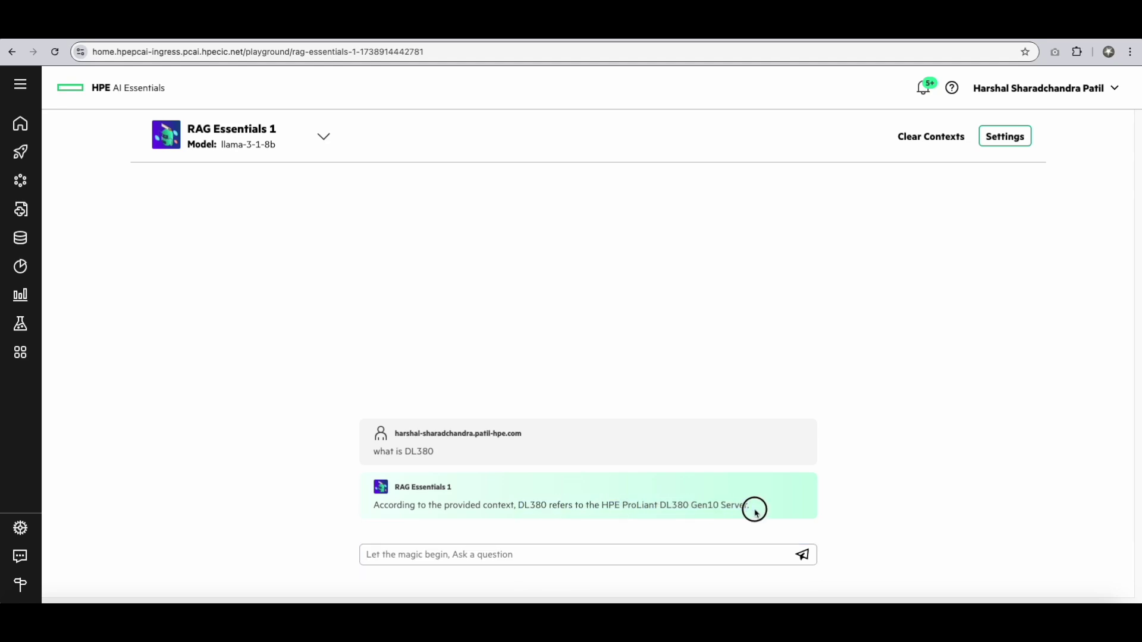
Ask the chatbot "what is DL380's power requirements".
left_click(538, 550)
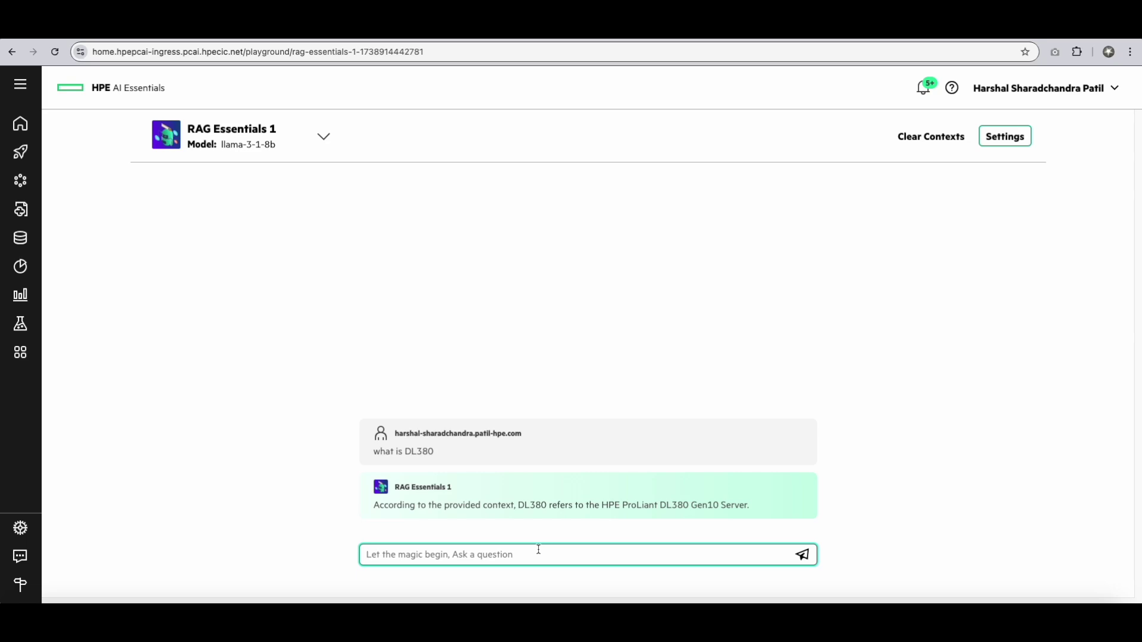
type("wha")
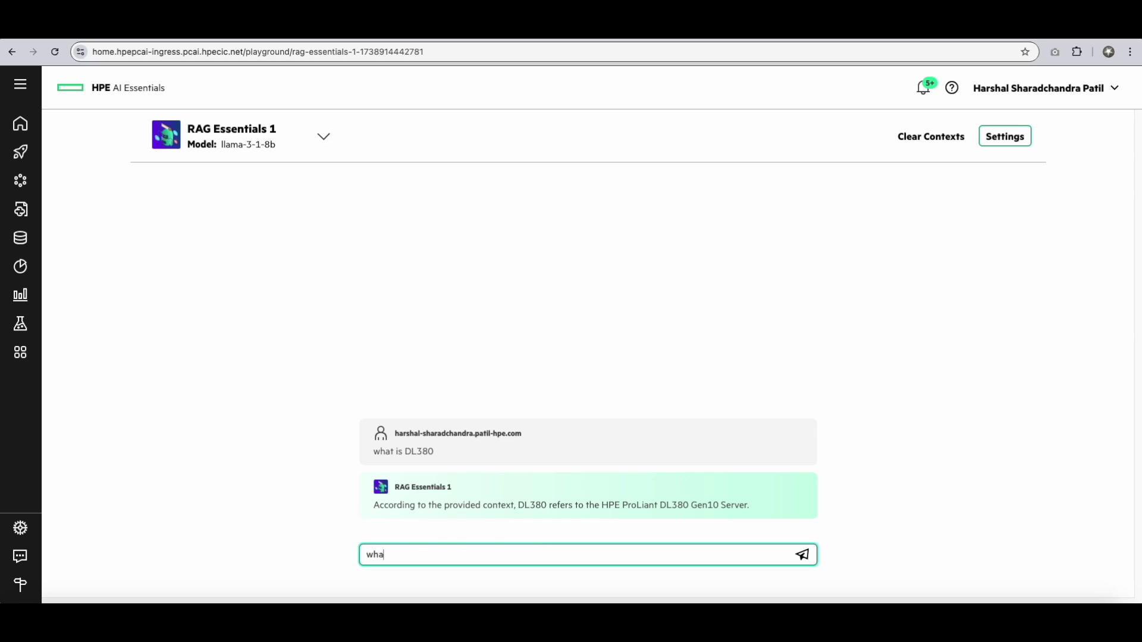
type("t is DL38-")
type("0")
type("'s power req")
type("uirements")
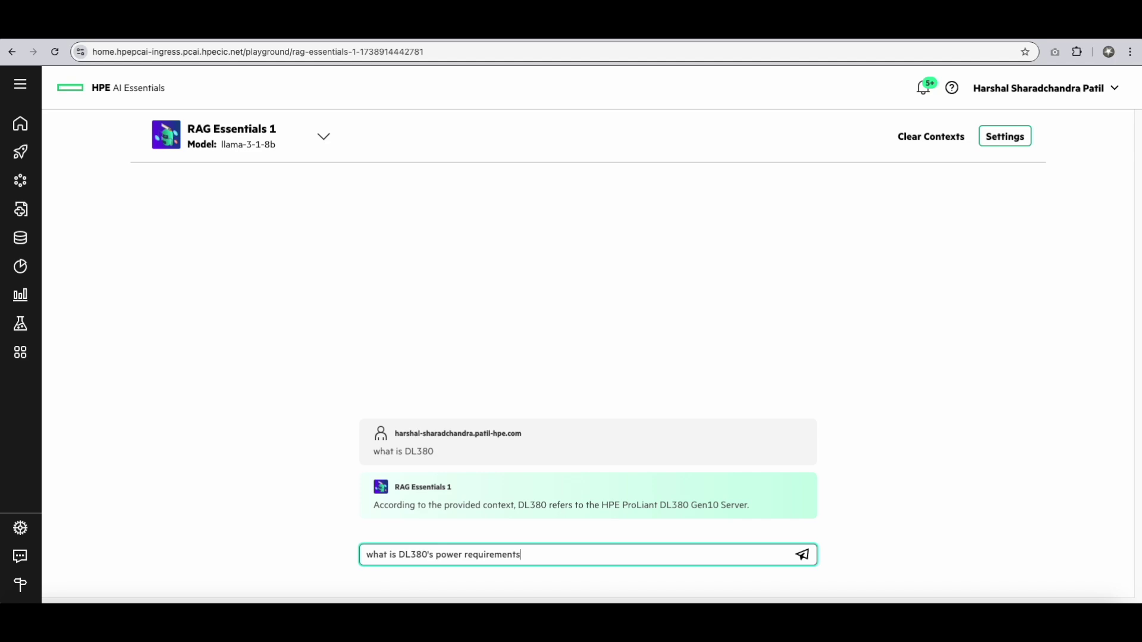
key("Return")
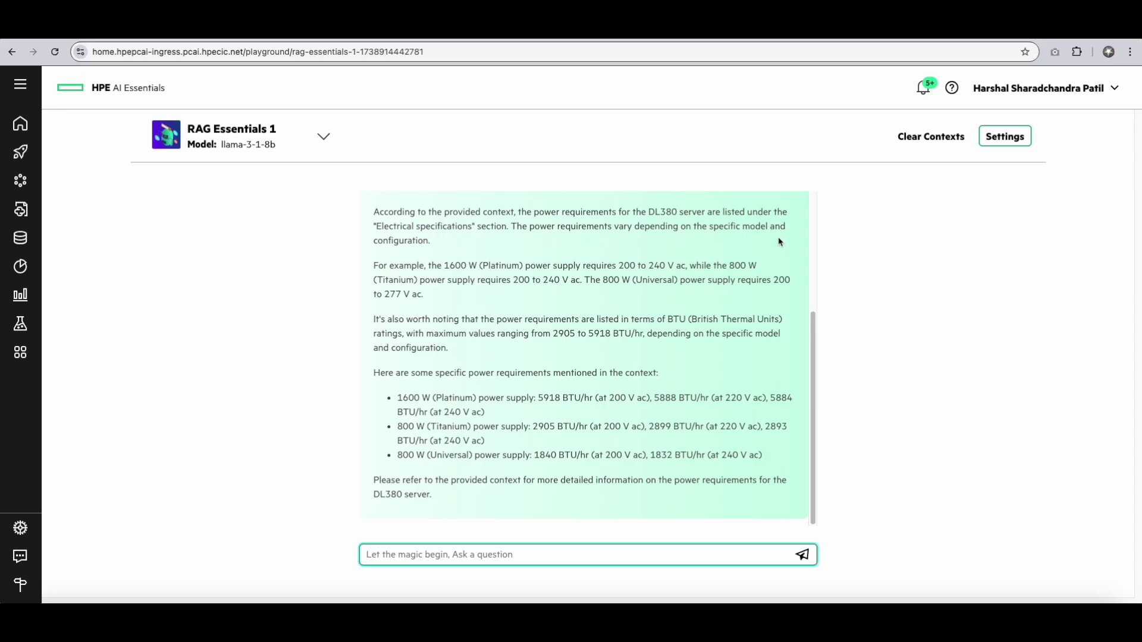
Review the chatbot's answer on DL380 power requirements, highlighting the power supply voltage paragraph and the full answer text.
left_click_drag(375, 265, 469, 287)
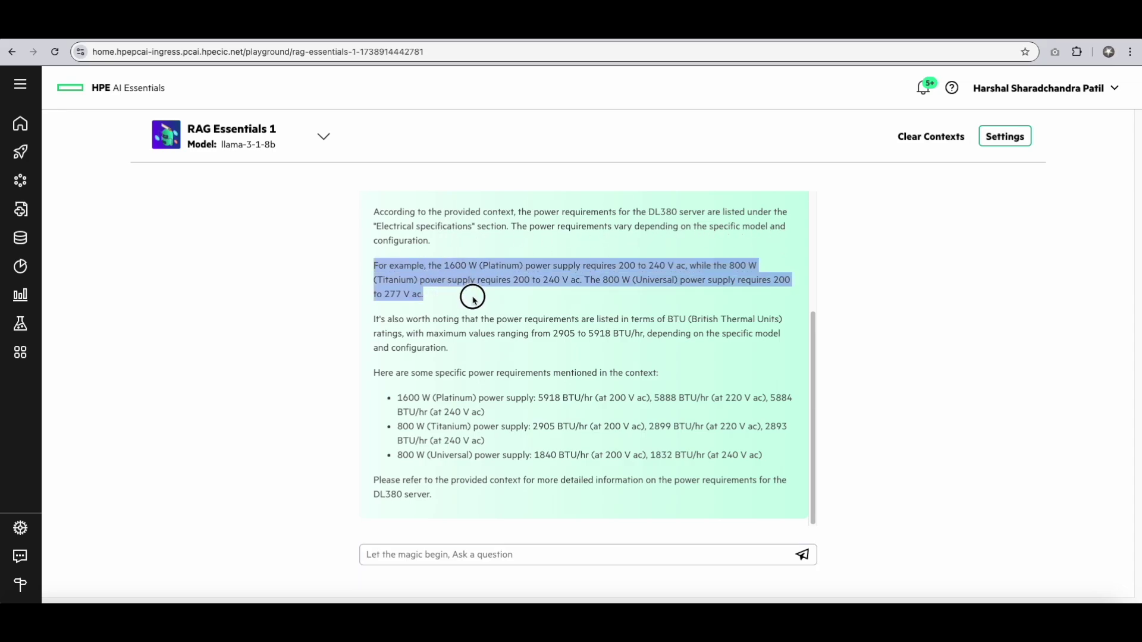
left_click(475, 301)
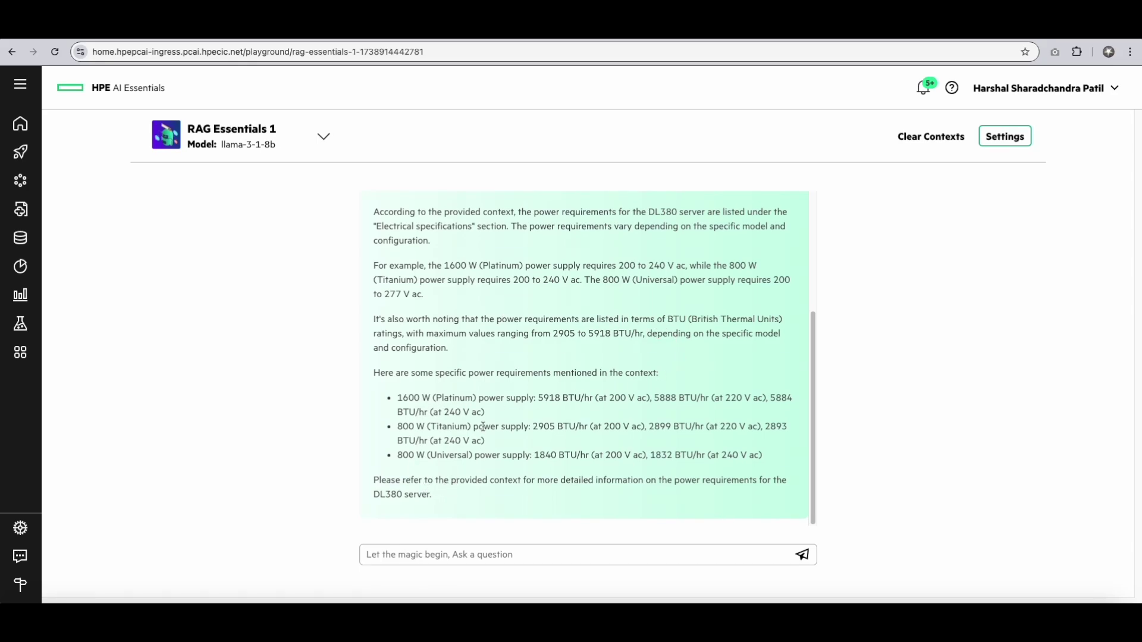
scroll(469, 469, "up", 1)
left_click_drag(375, 238, 486, 528)
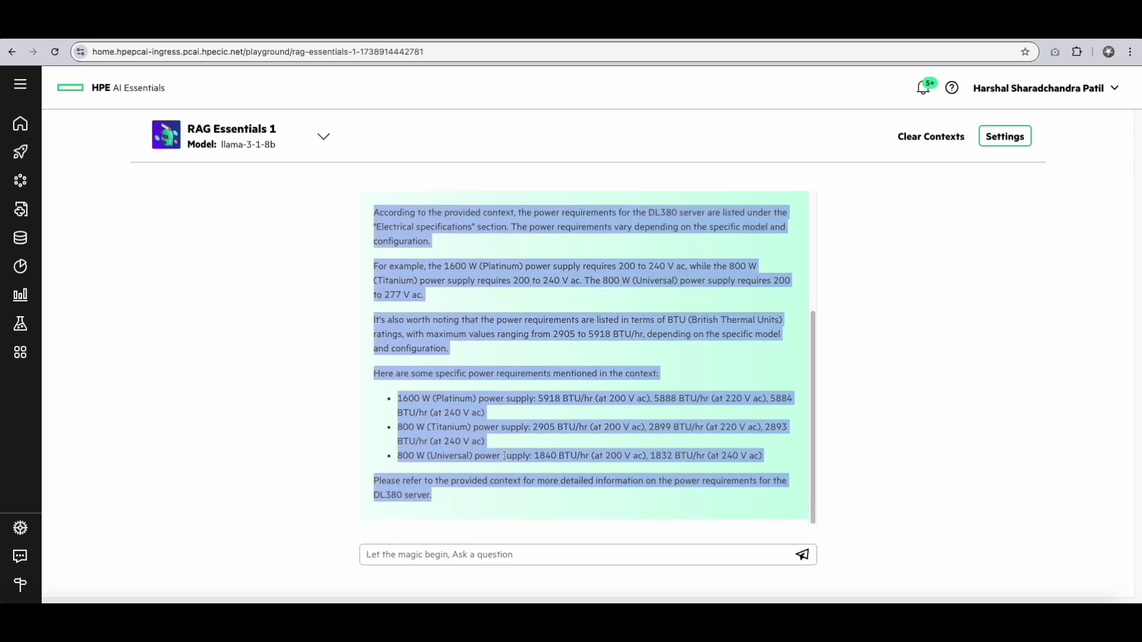
left_click(503, 455)
scroll(517, 445, "up", 3)
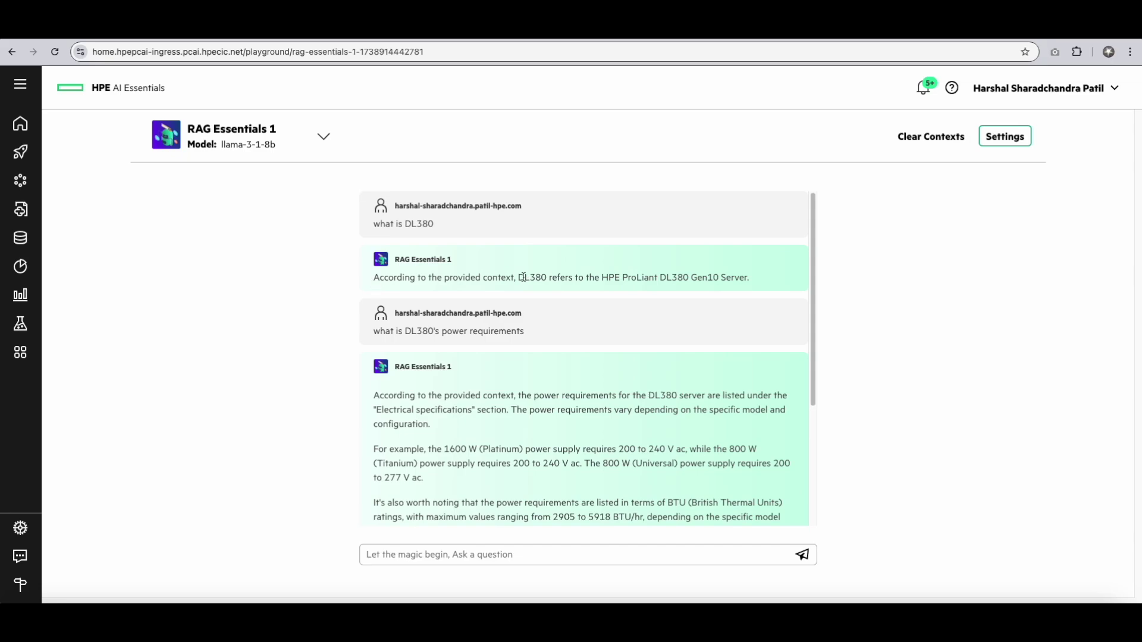
scroll(601, 280, "down", 3)
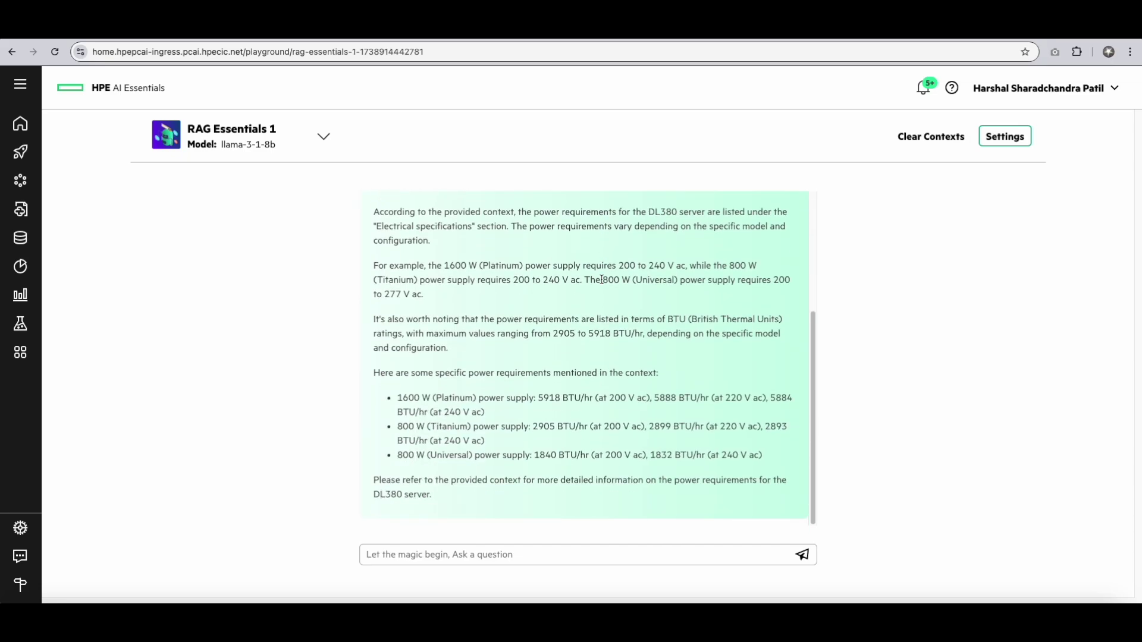
Ask the chatbot "what is DL380's security certifications?".
left_click(467, 546)
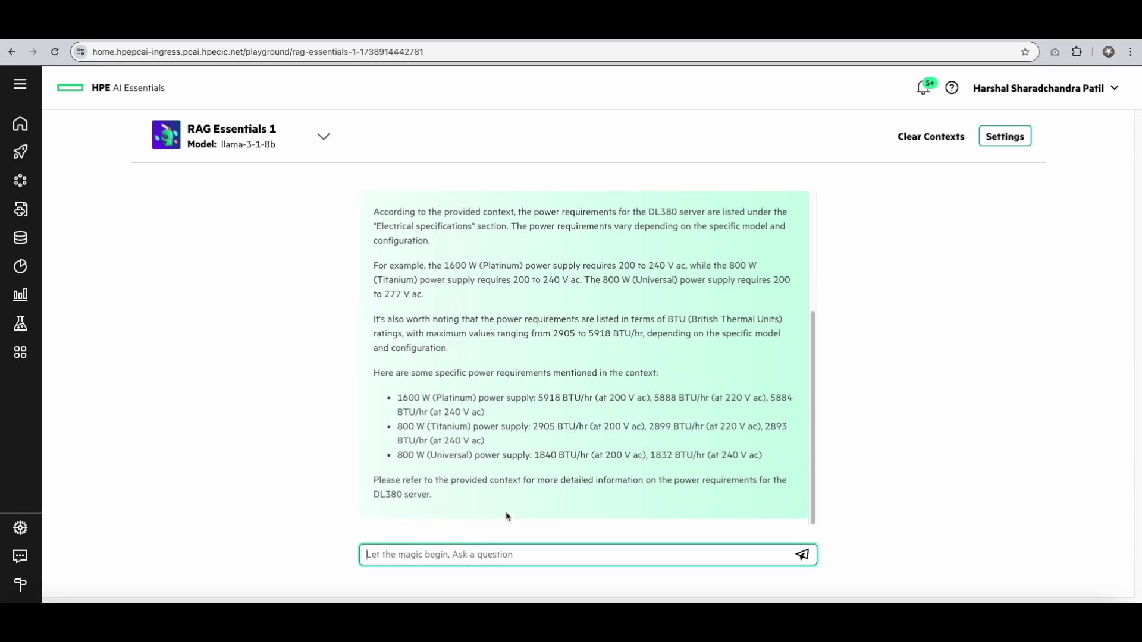
type("what is DL")
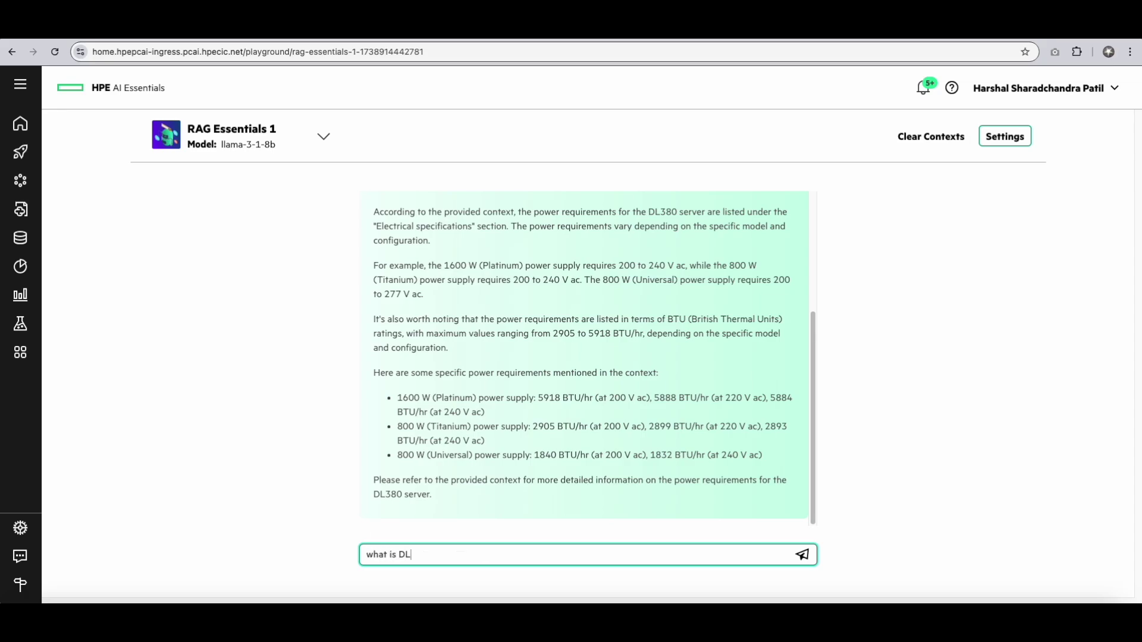
type("380's security certifications?")
key("Return")
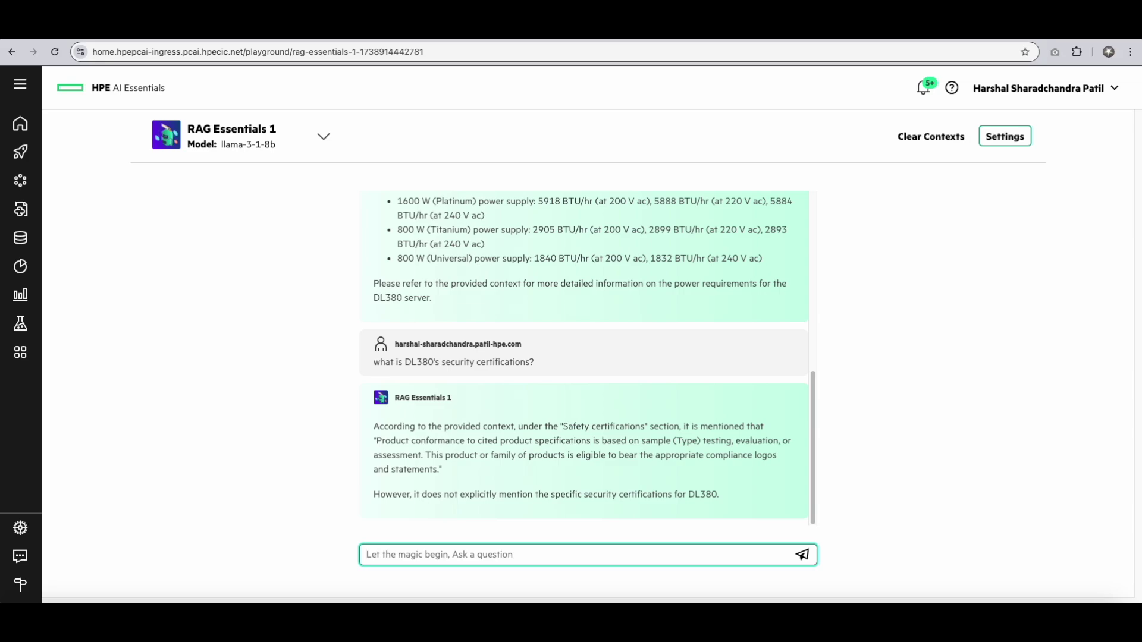
Ask the chatbot "what is DL380's safety certifications".
type("what is DL")
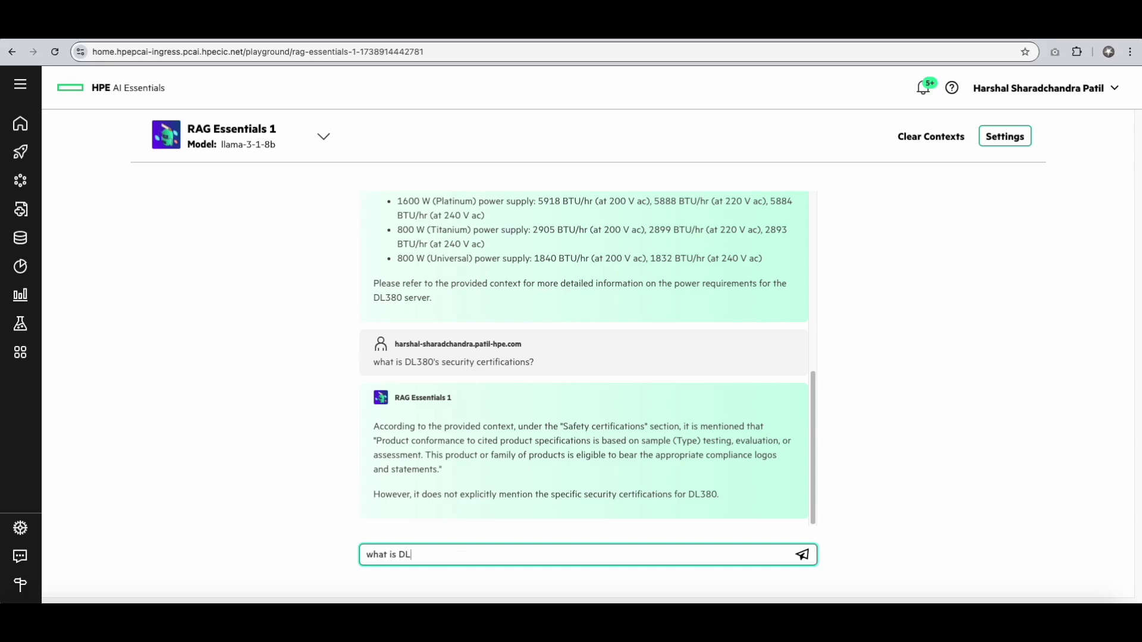
type("380's safety certifications")
key("Return")
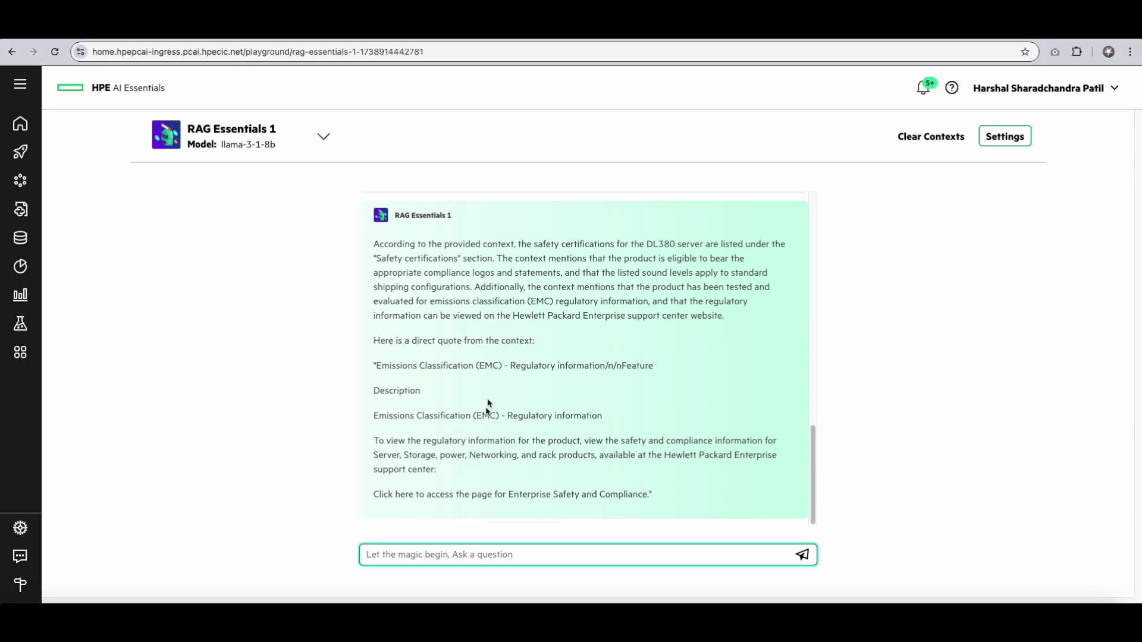
Review the safety certifications answer and the earlier questions and answers back to the start of the conversation.
scroll(402, 410, "up", 3)
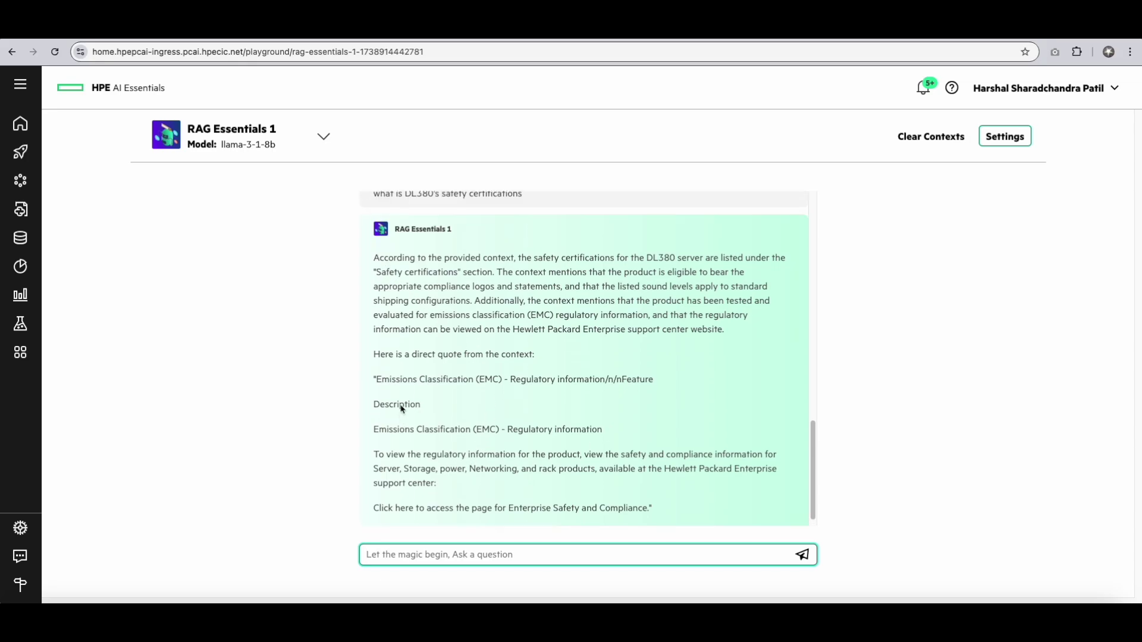
scroll(402, 409, "up", 5)
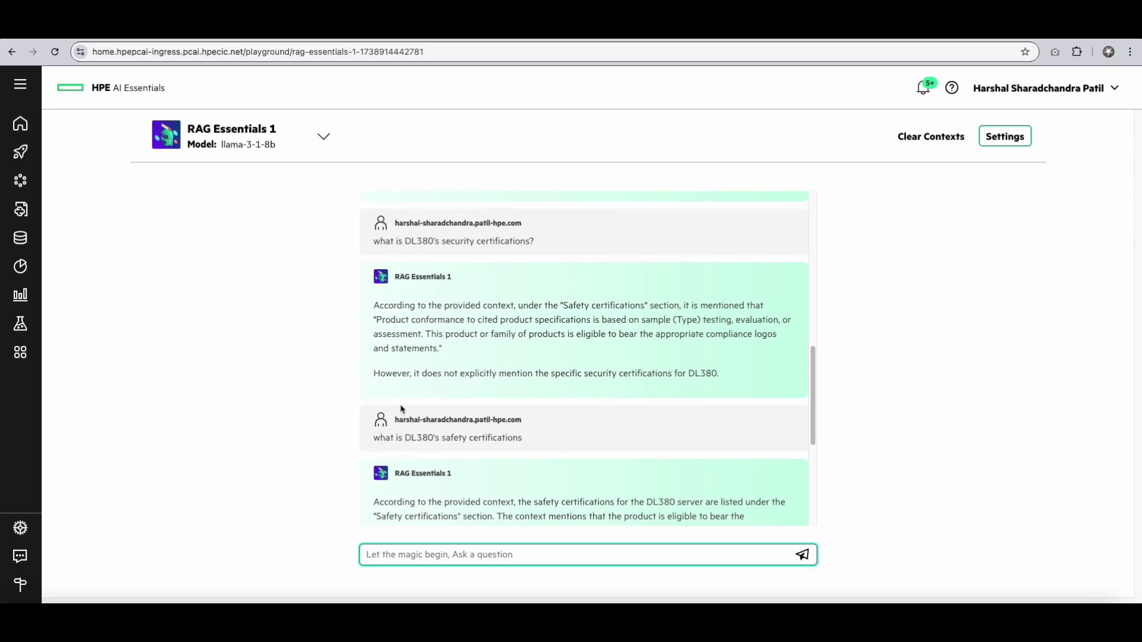
scroll(400, 406, "up", 5)
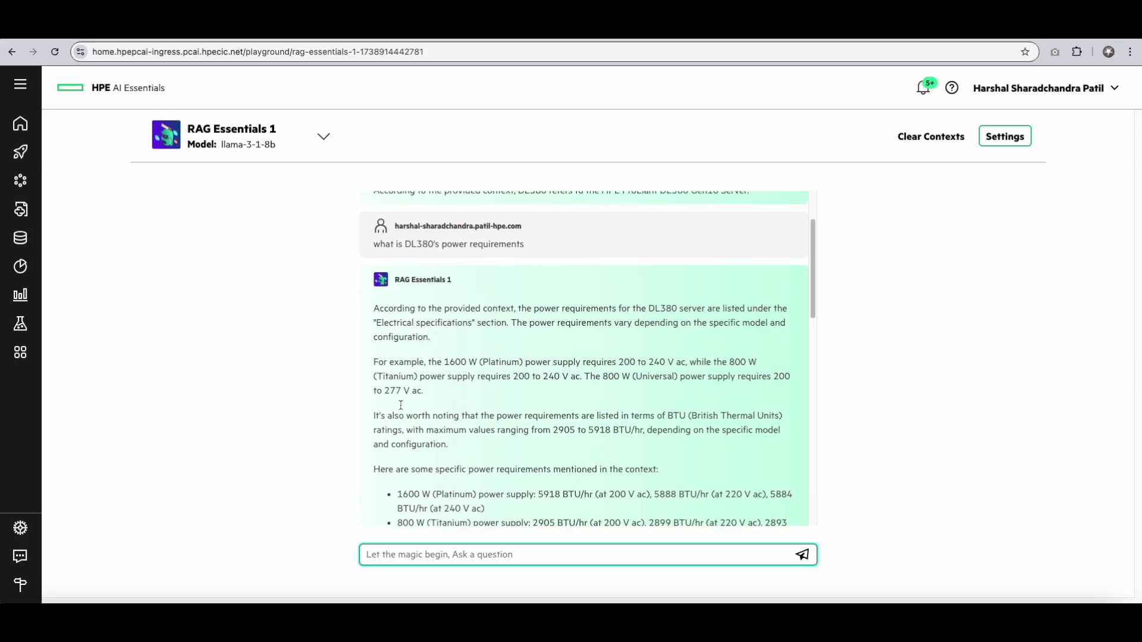
scroll(401, 407, "up", 3)
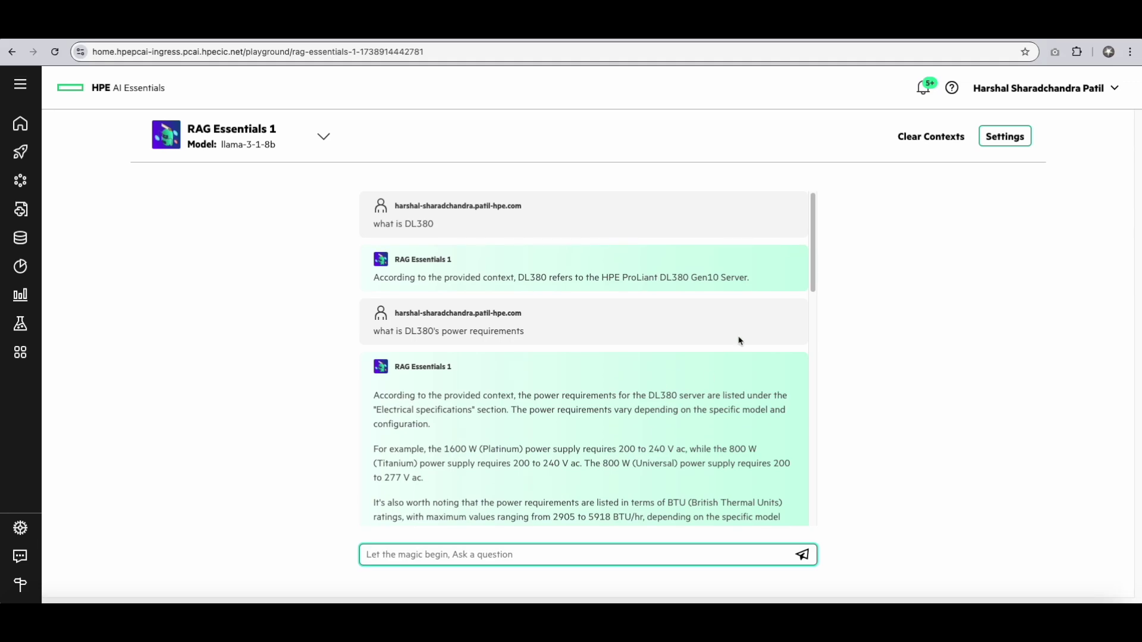